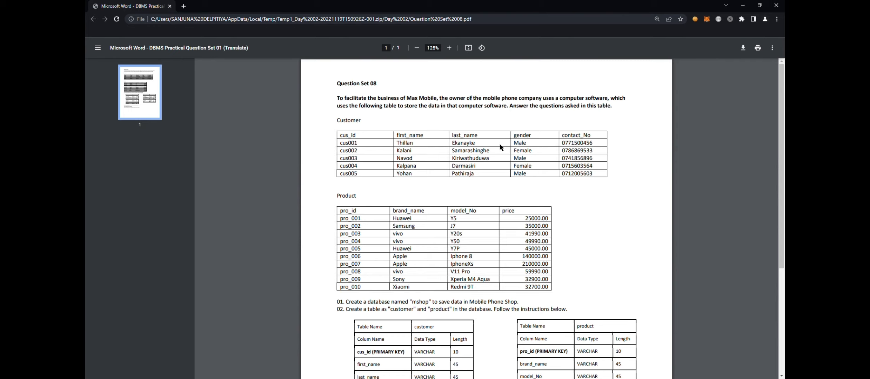
Step: Read through the Question Set 08 document: the customer and product data, the required table structures and the numbered tasks
scroll(563, 164, down, 1)
scroll(563, 163, down, 2)
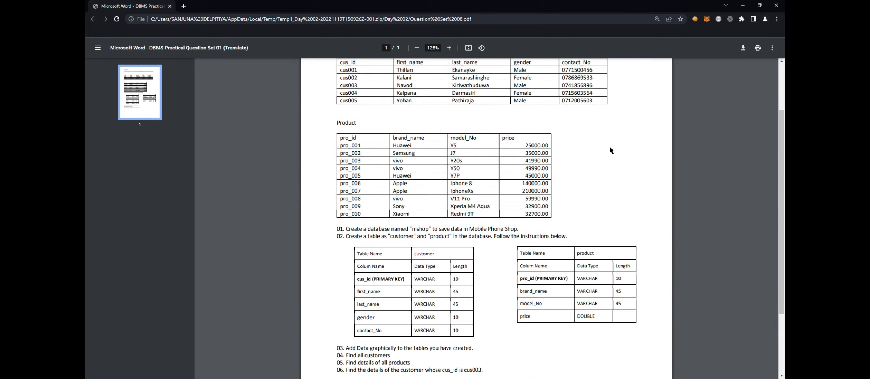
scroll(604, 154, up, 2)
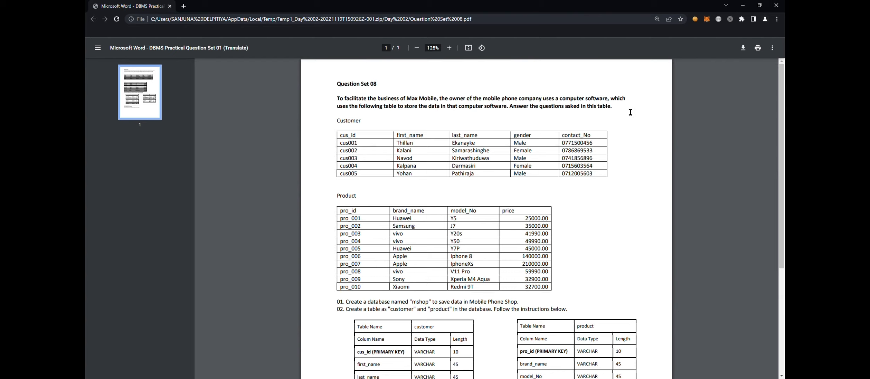
scroll(491, 125, down, 2)
scroll(346, 114, up, 2)
scroll(607, 242, down, 2)
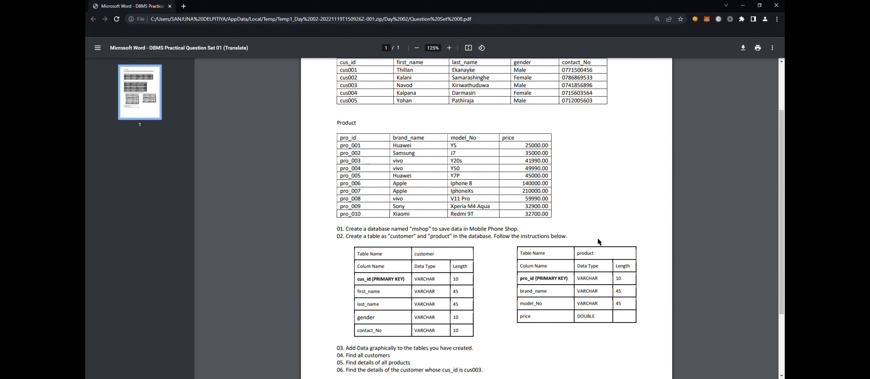
scroll(598, 241, down, 3)
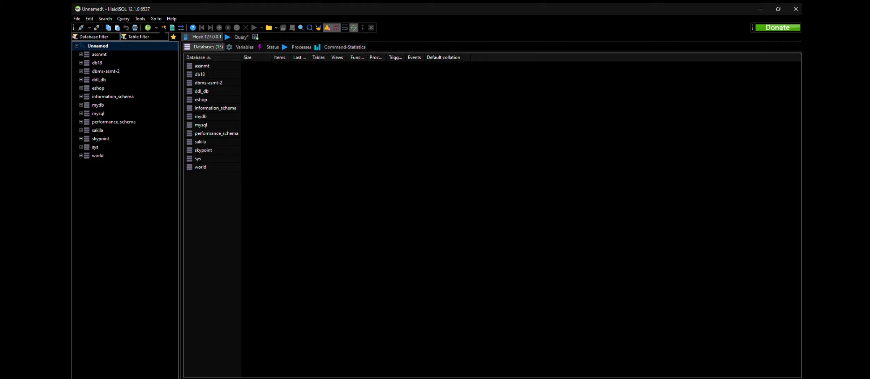
Step: Switch to HeidiSQL and create a new database named mshop on the server
click(98, 46)
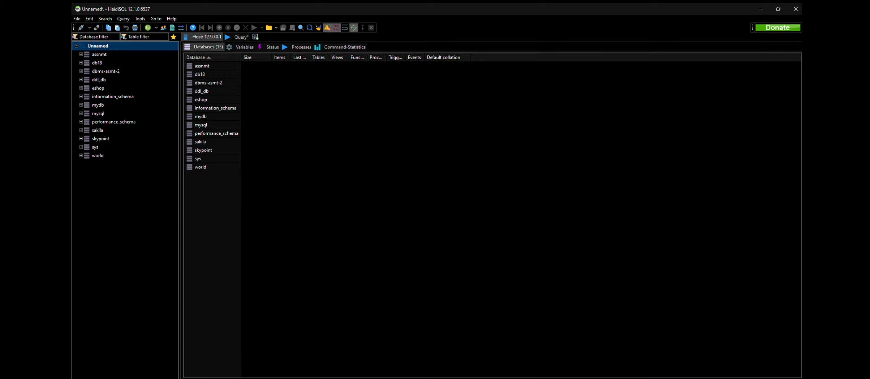
key(alt+Tab)
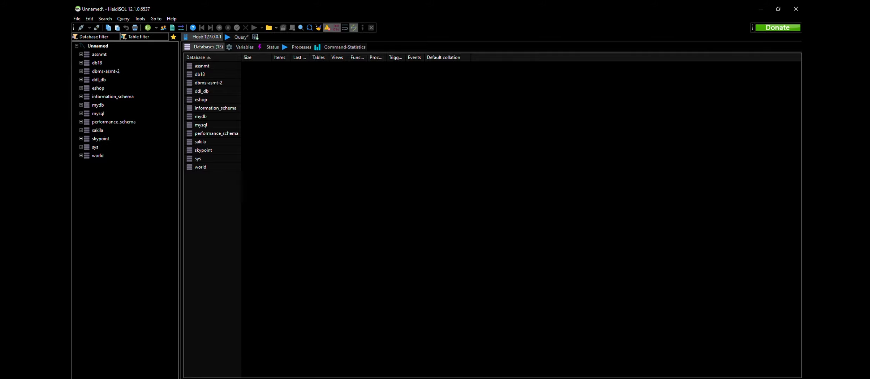
key(Return)
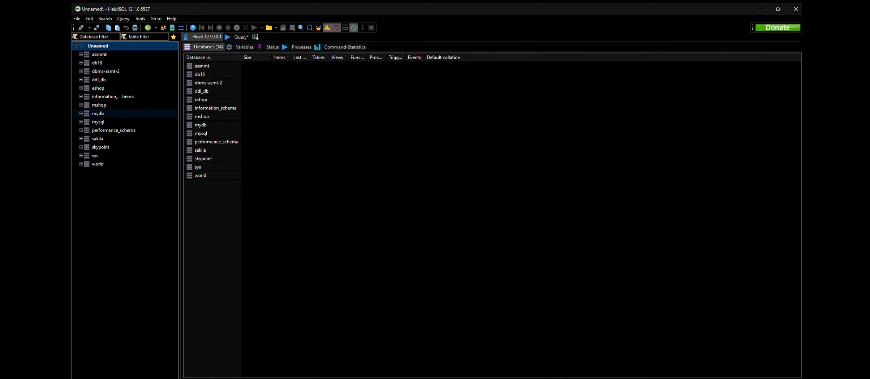
Step: Start a new table in the mshop database and name it customer
click(99, 105)
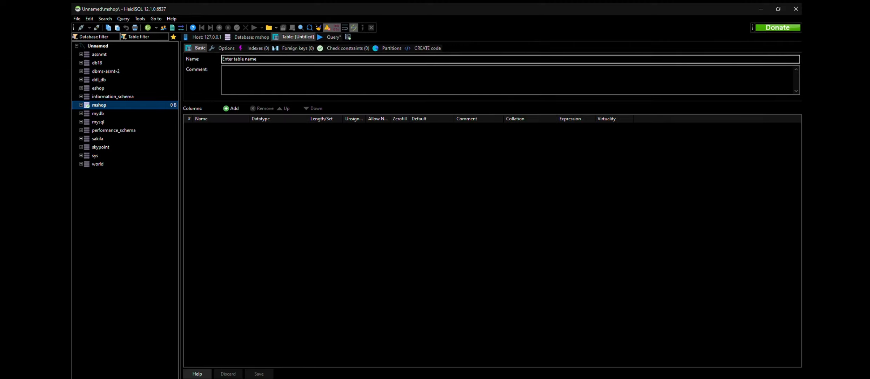
click(238, 59)
text(cu)
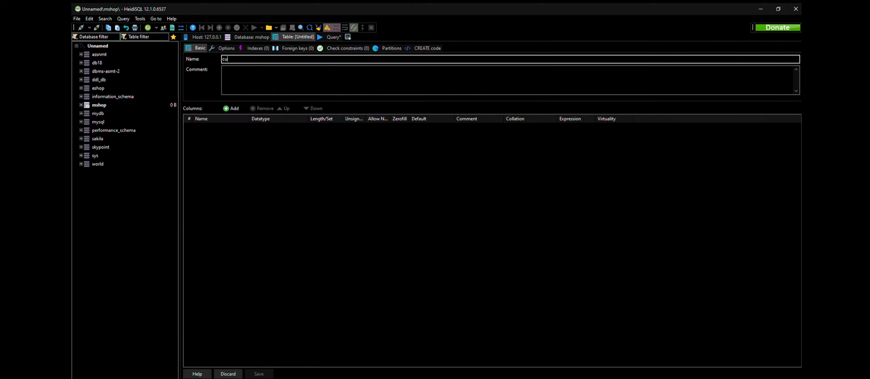
text(stomer)
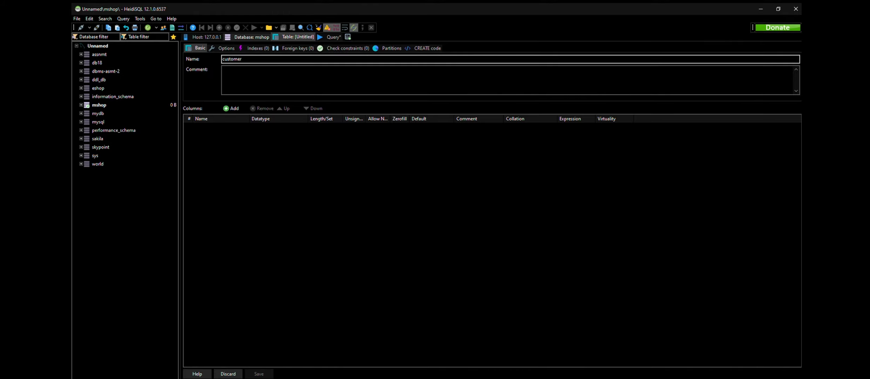
click(333, 36)
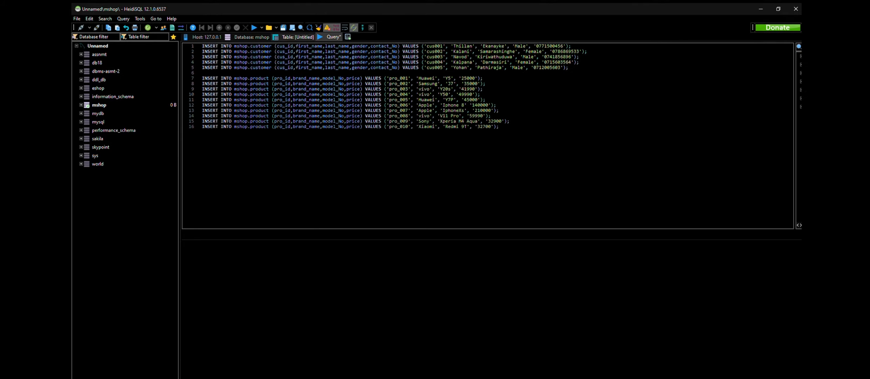
click(298, 36)
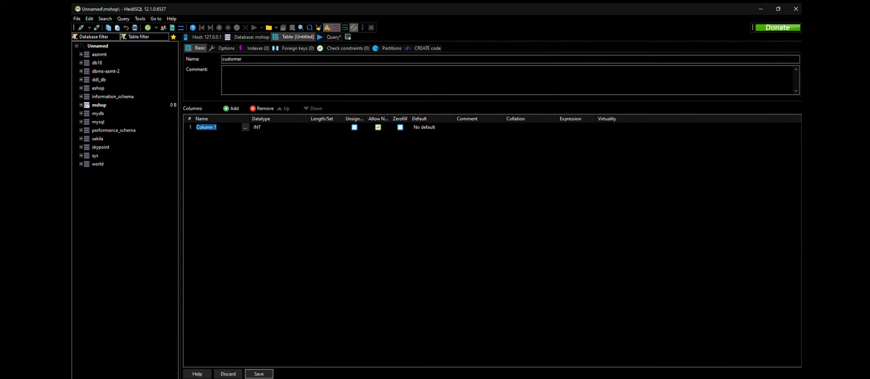
Step: Add a first column named cus_id to the customer table, with datatype VARCHAR and length 10
text(cus_id)
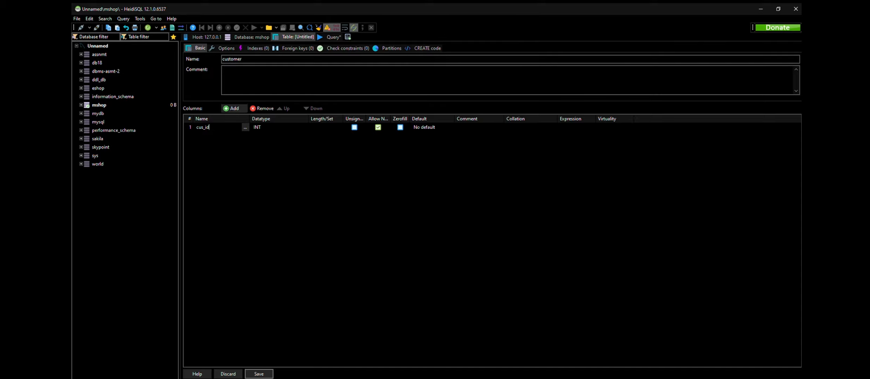
click(279, 127)
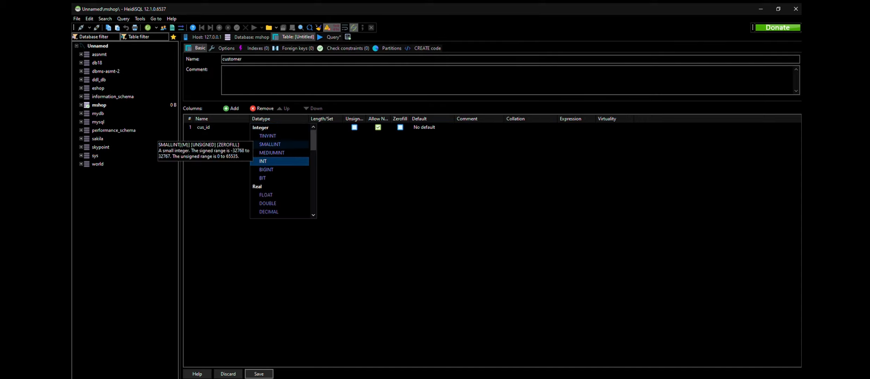
scroll(281, 193, down, 1)
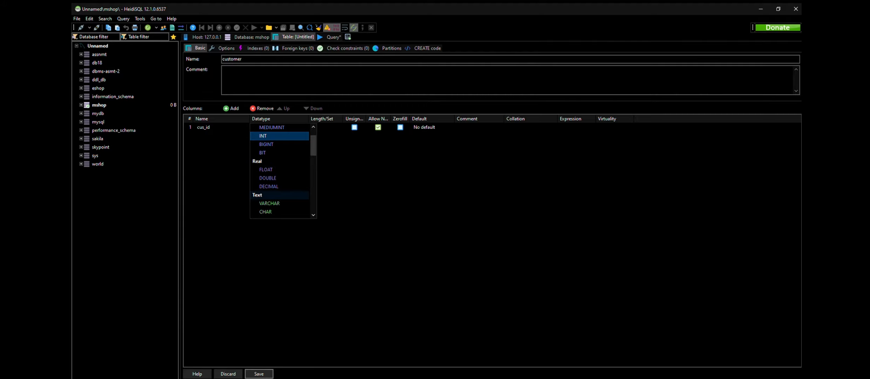
click(270, 203)
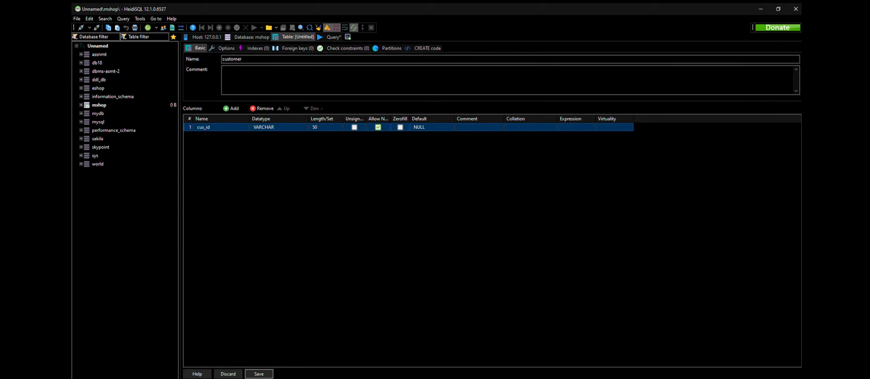
click(320, 127)
key(BackSpace)
text(10)
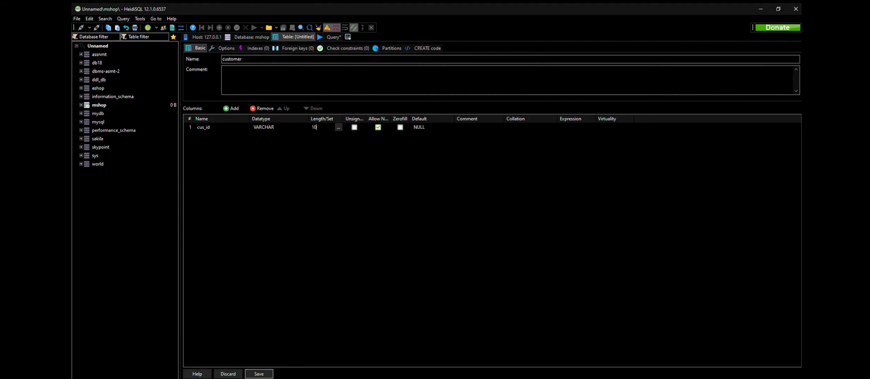
key(Return)
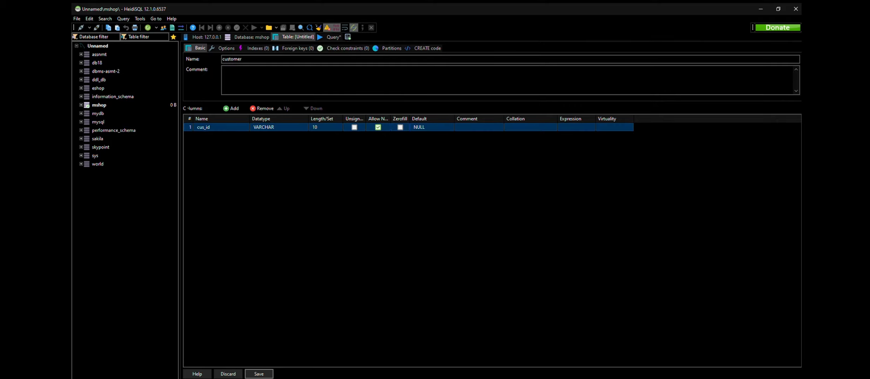
Step: Make cus_id the primary key and add a VARCHAR column named first_name with length 45
click(302, 190)
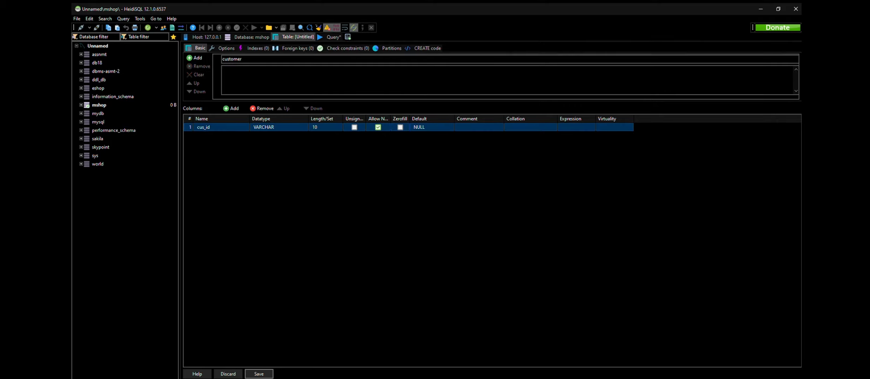
click(231, 109)
text(f)
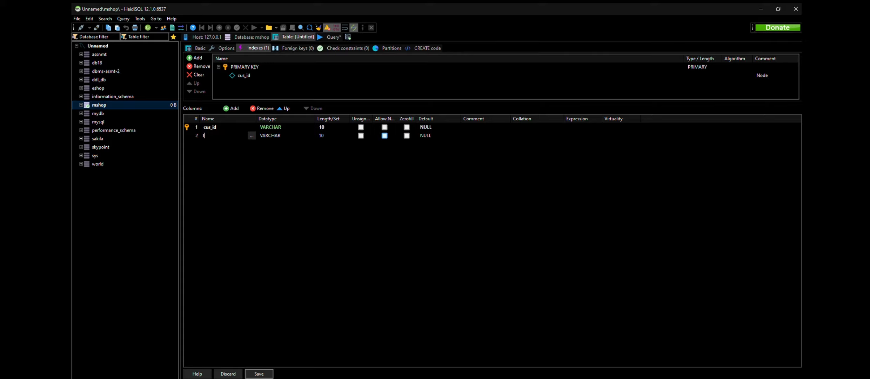
text(irst_name)
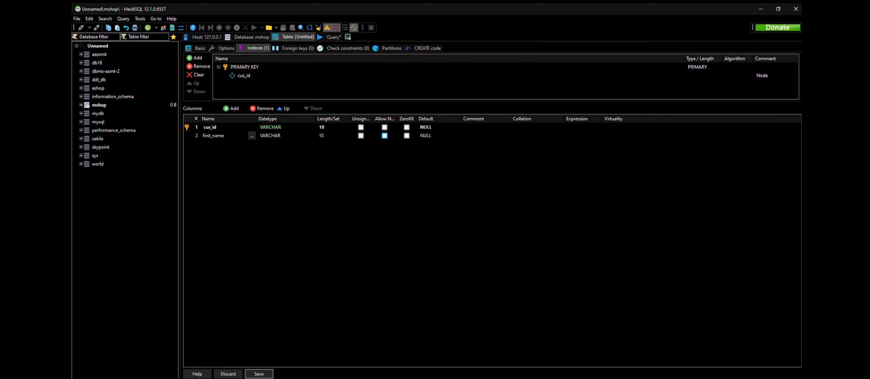
click(336, 136)
text(45)
key(Return)
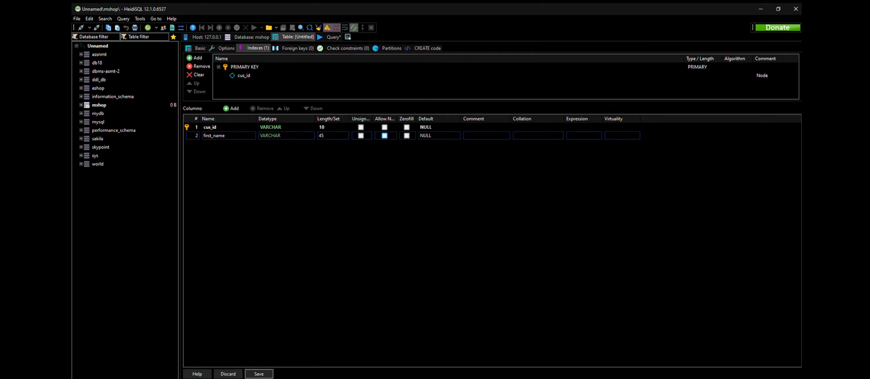
Step: Add a third VARCHAR column named last_name with length 45 to the customer table
click(231, 108)
text(last)
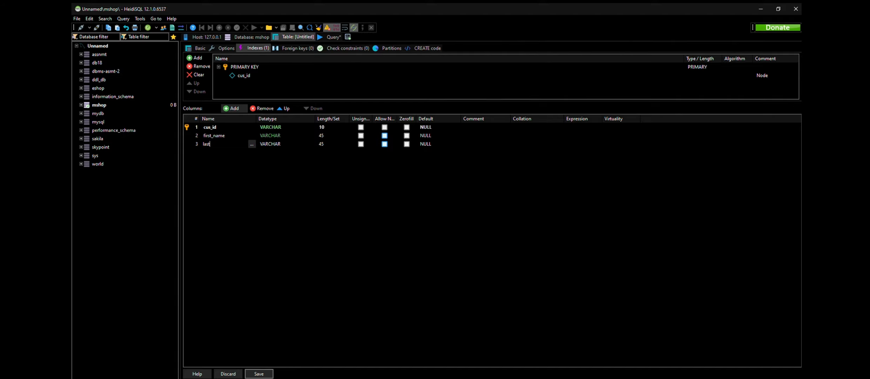
text(_name)
Step: Add a fourth VARCHAR column named gender and set its length to 10
click(232, 108)
text(g)
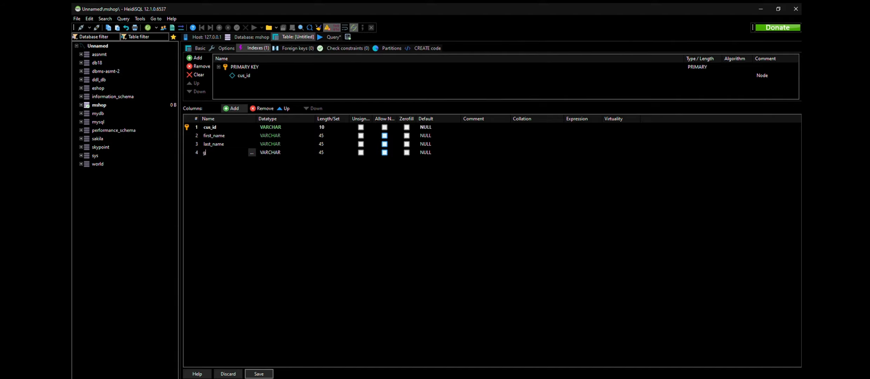
text(ender)
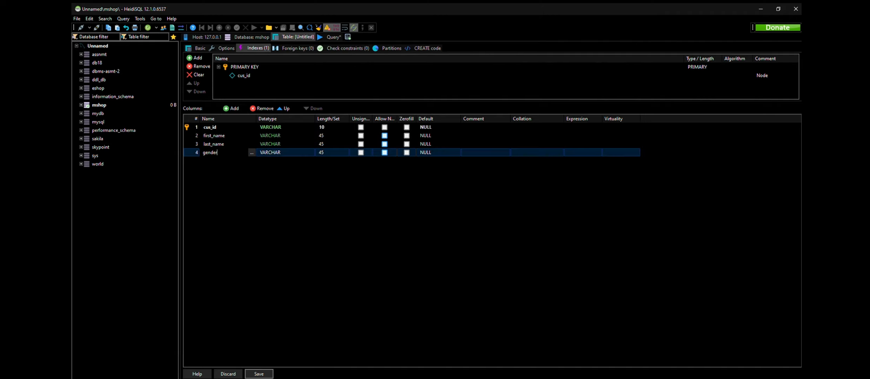
key(Return)
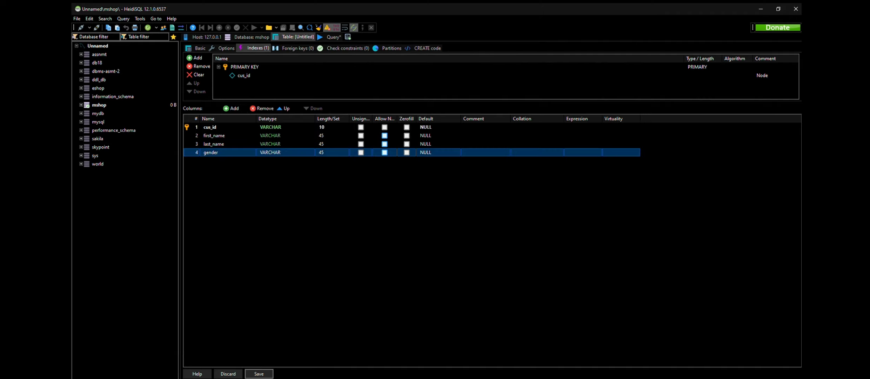
click(321, 152)
text(10)
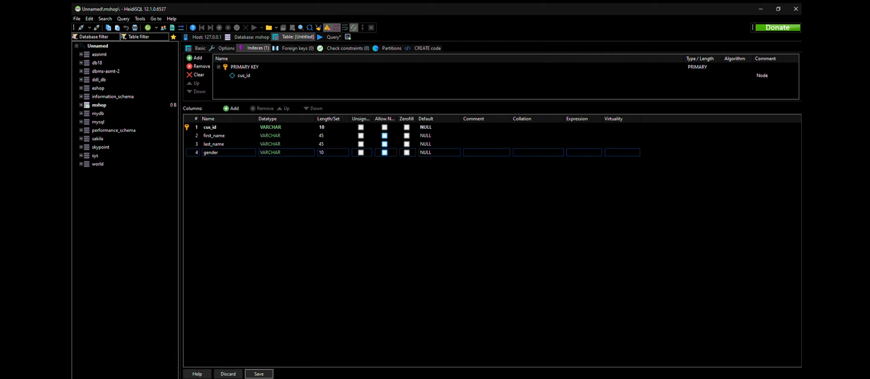
Step: Add a fifth VARCHAR column named contact_No with length 10 to the customer table
click(231, 108)
text(cont)
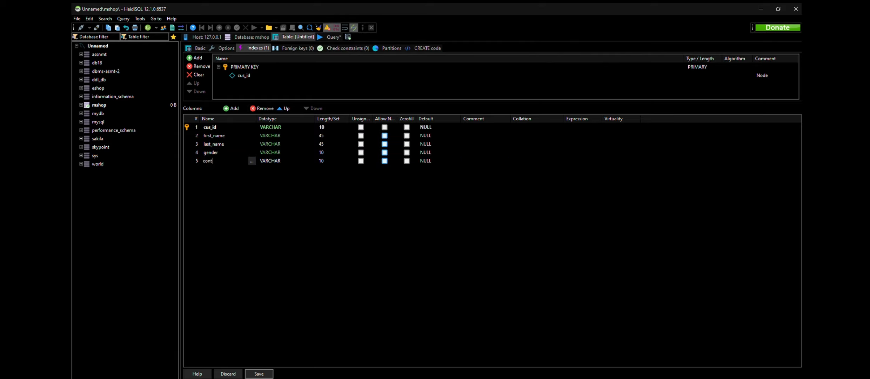
text(act_No)
key(Return)
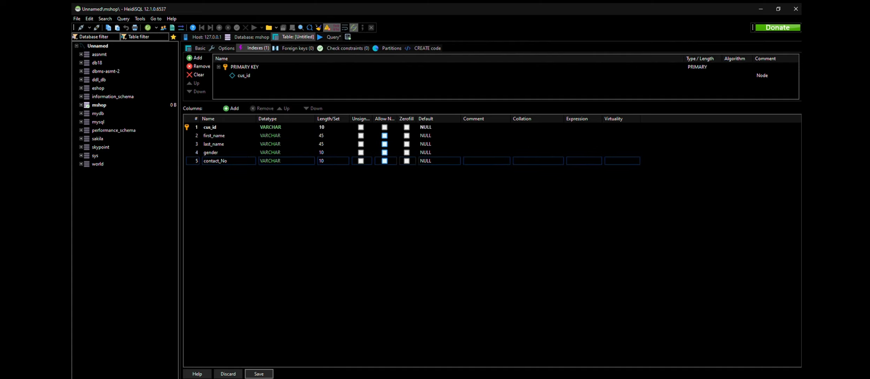
Step: Set the default of the cus_id and first_name columns to No default value
click(438, 127)
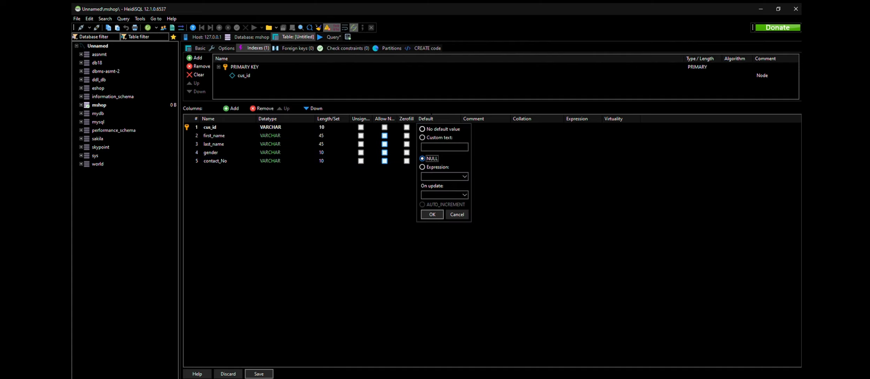
click(423, 129)
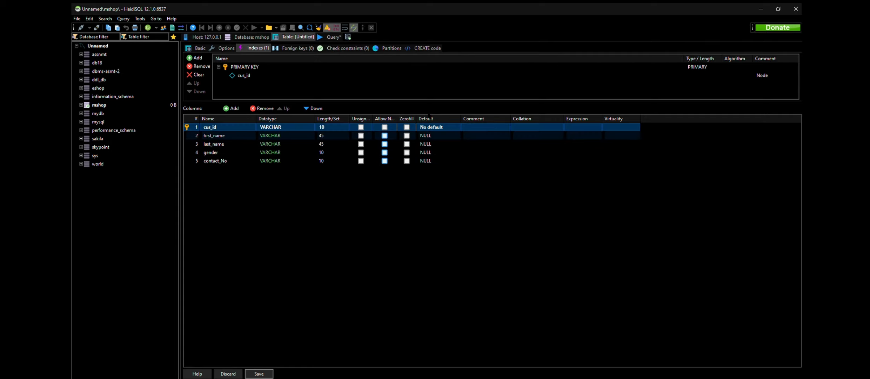
click(431, 135)
click(434, 138)
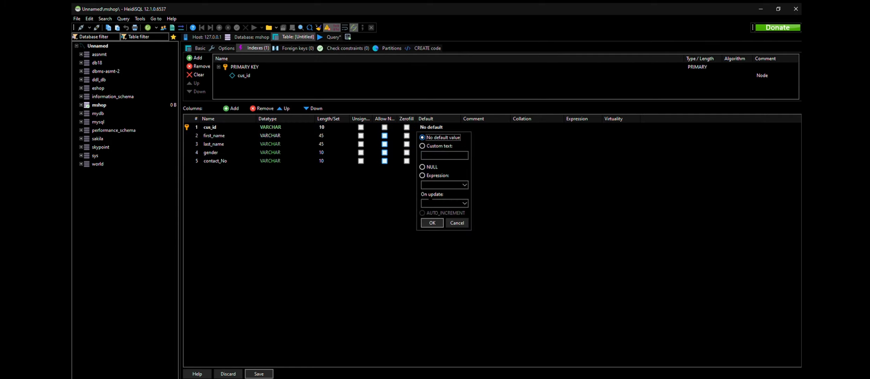
click(433, 223)
Step: Set the default of the last_name column to No default value
click(432, 144)
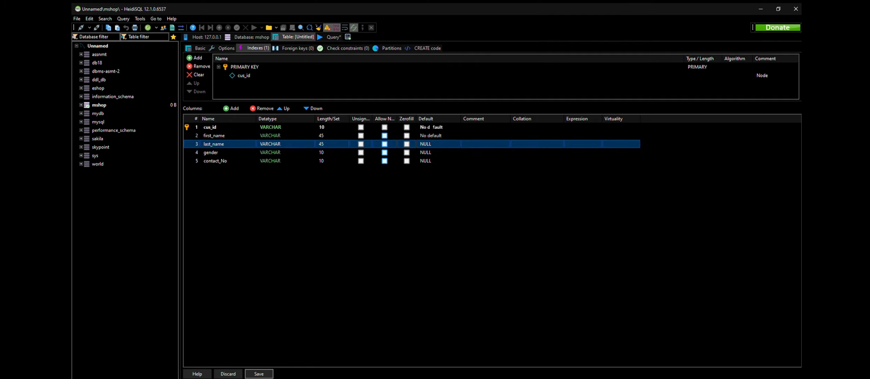
click(431, 144)
click(422, 184)
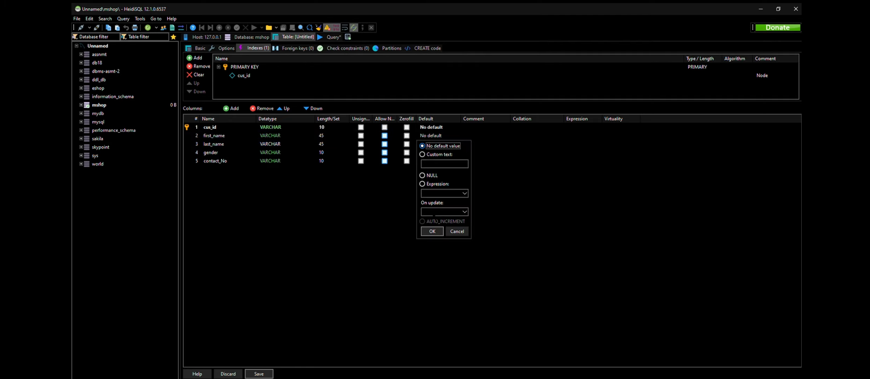
click(433, 231)
click(427, 143)
click(432, 232)
Step: Set the default of the gender and contact_No columns to No default value
click(432, 152)
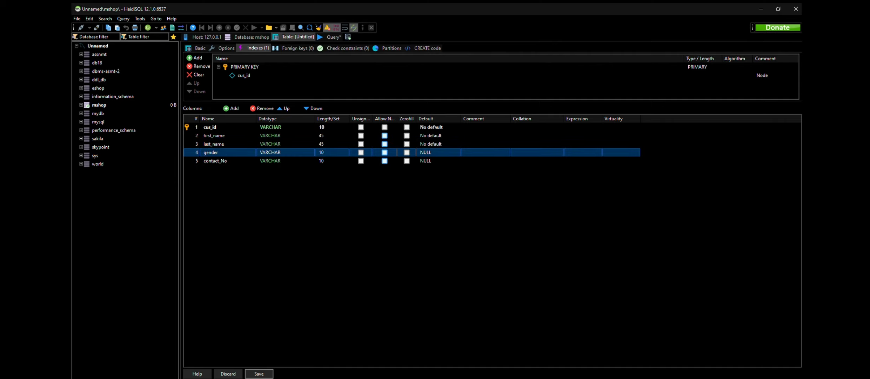
click(432, 153)
click(432, 240)
click(431, 161)
click(432, 161)
click(433, 162)
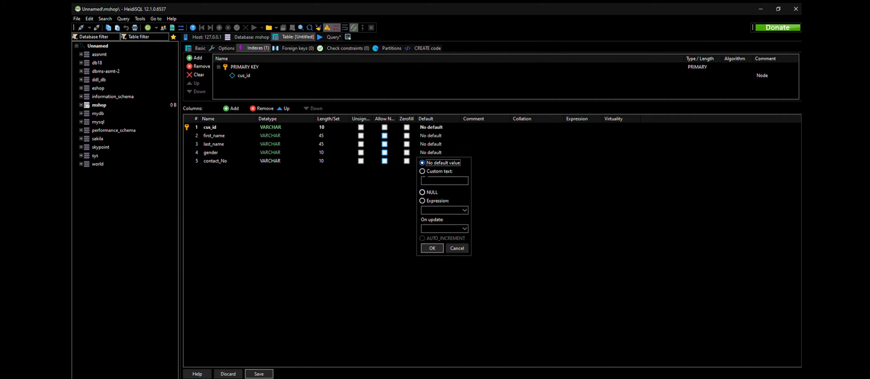
click(432, 248)
click(434, 250)
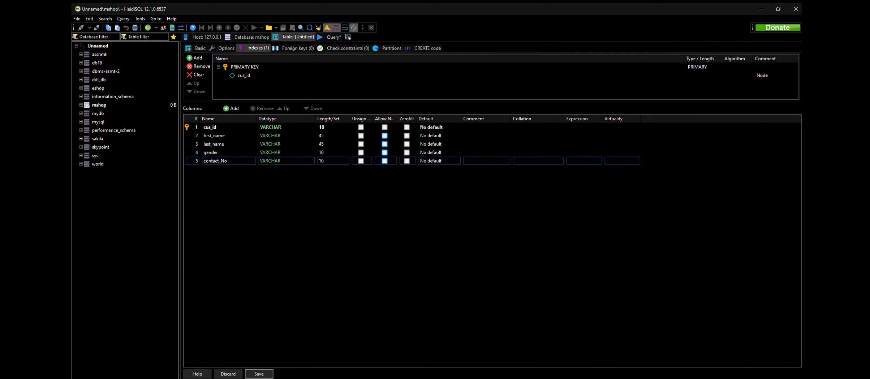
Step: Save the customer table and view its data
click(261, 374)
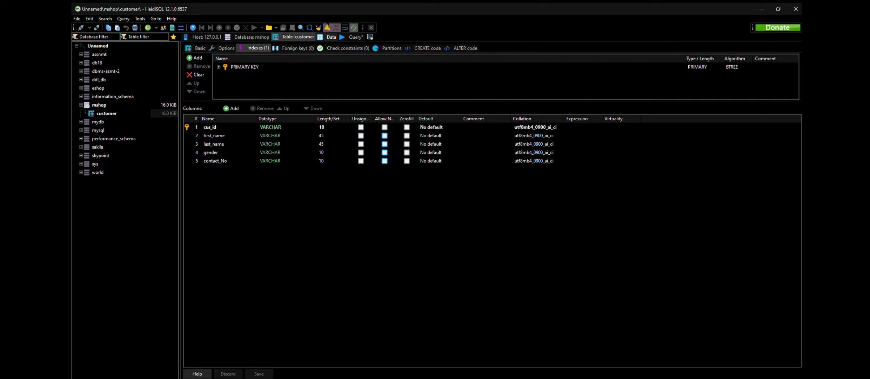
click(331, 37)
click(298, 37)
click(99, 105)
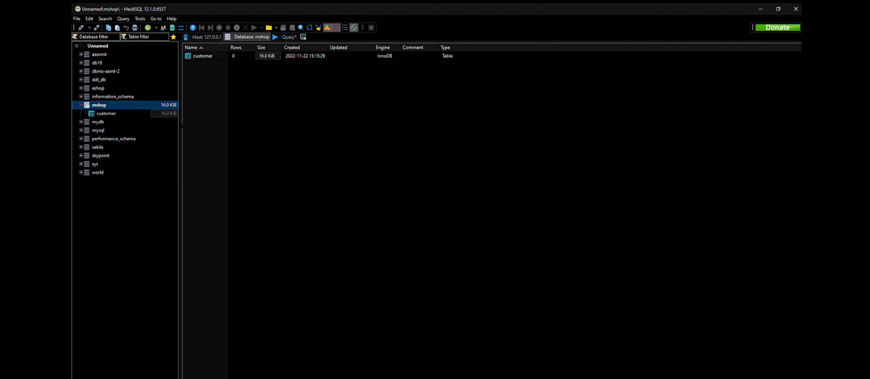
click(243, 121)
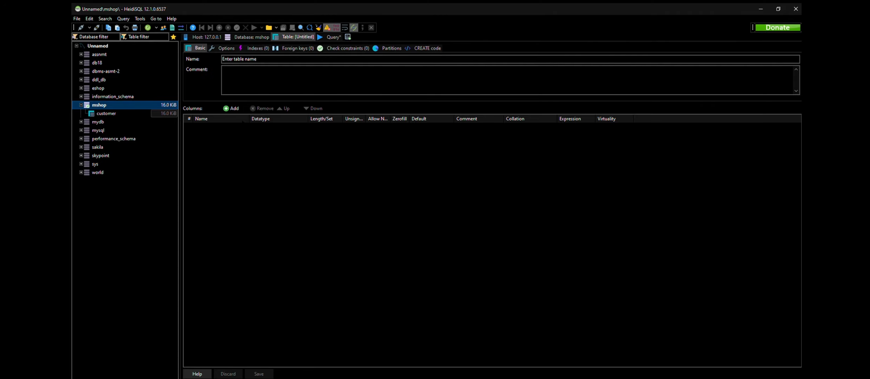
key(p)
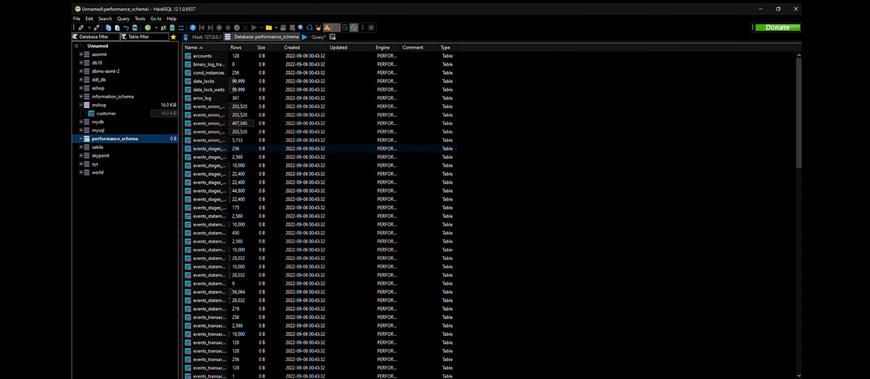
key(Up)
key(Up)
key(Up)
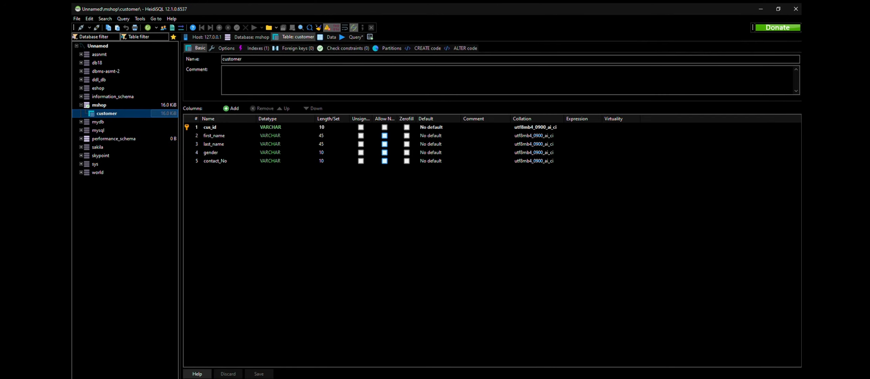
key(Up)
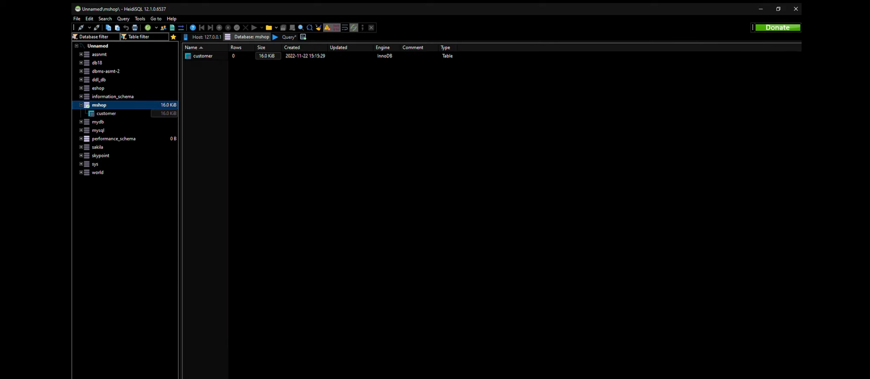
Step: Create a new table named product in the mshop database
key(ctrl+n)
text(p)
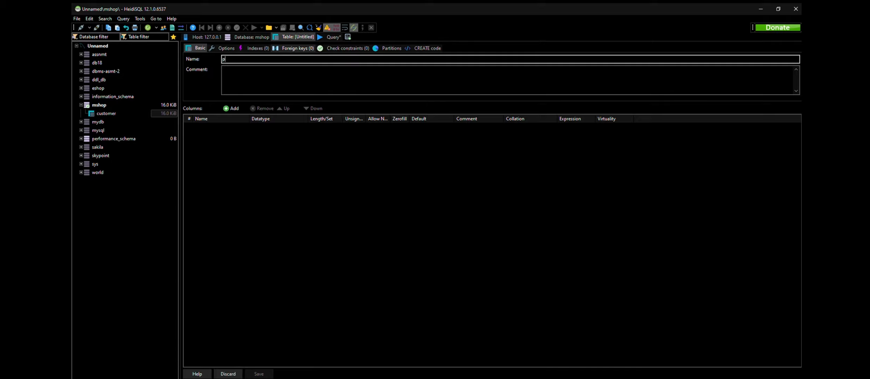
text(roduct)
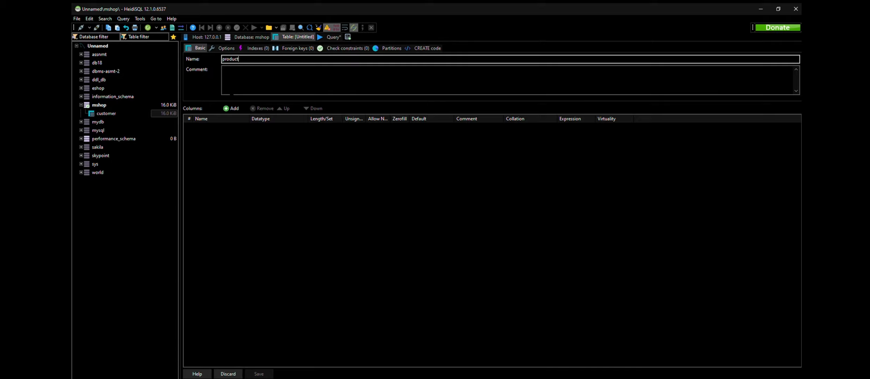
Step: Add a first column named pro_id to the product table, with datatype VARCHAR and length 10
click(231, 109)
text(pro_id)
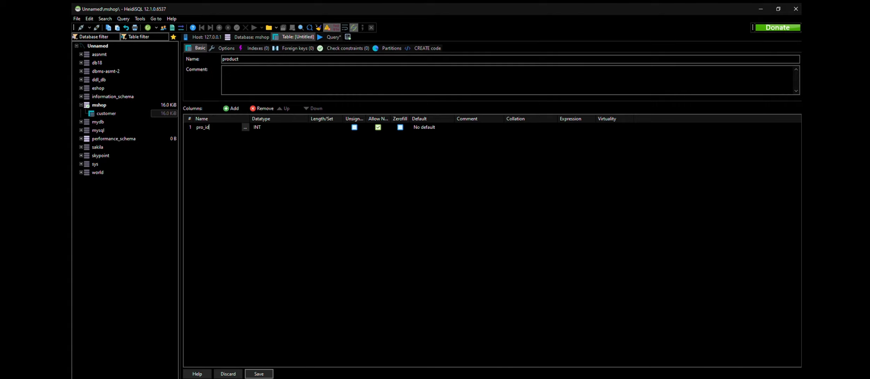
click(266, 127)
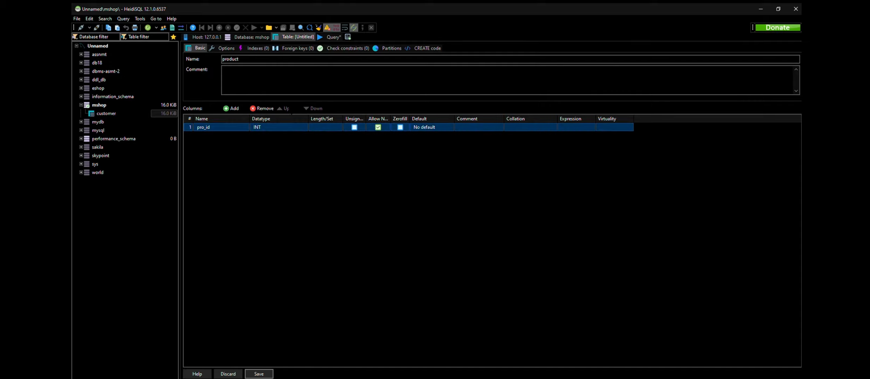
scroll(270, 203, down, 1)
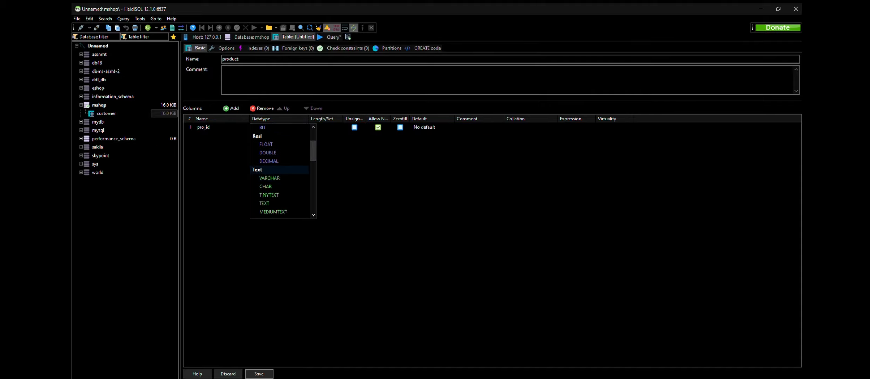
click(270, 179)
click(322, 127)
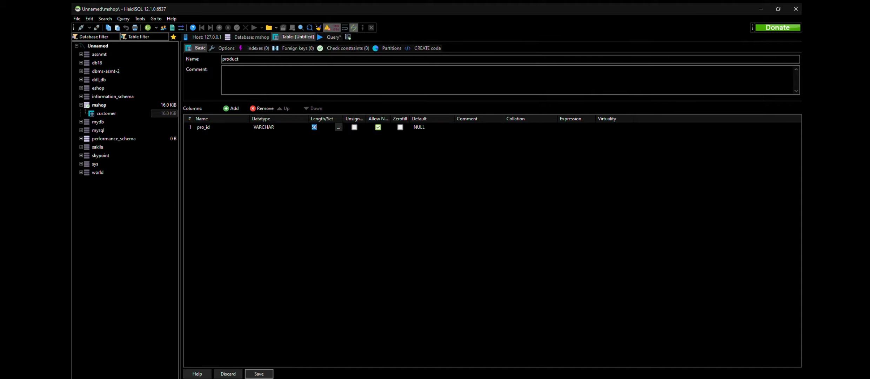
text(10)
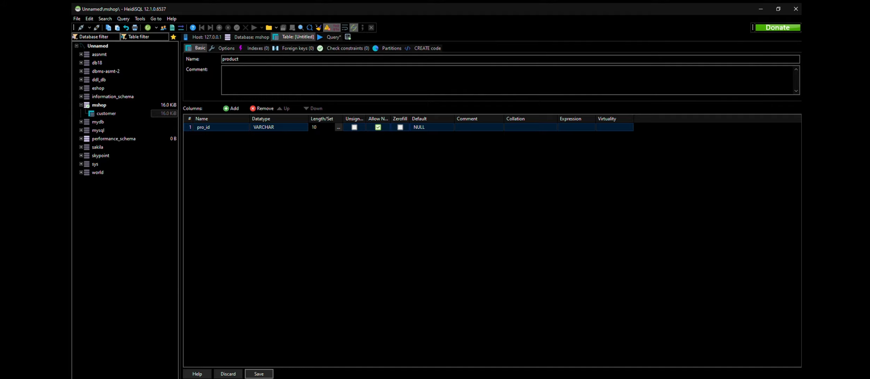
click(326, 169)
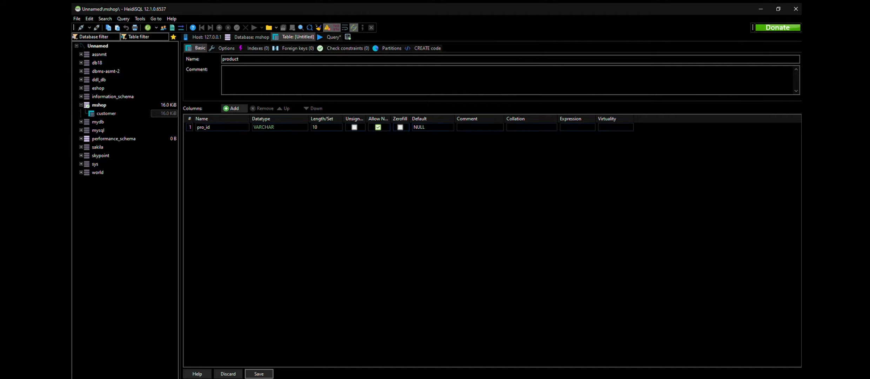
Step: Add a second VARCHAR column named brand_name to the product table, checking the column names in the INSERT statements
click(231, 108)
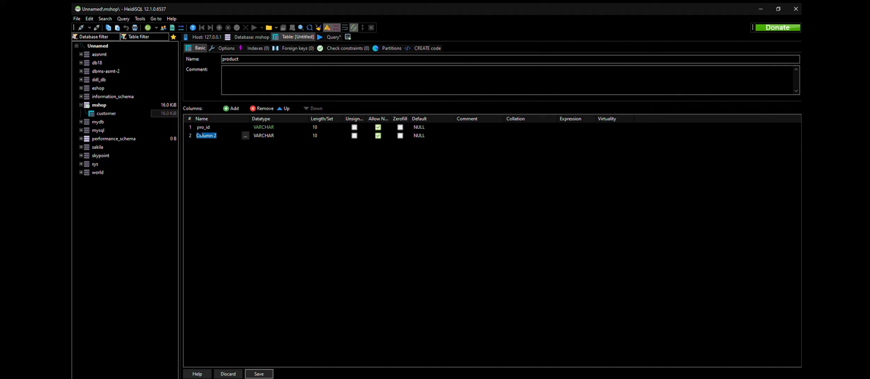
text(brand_name)
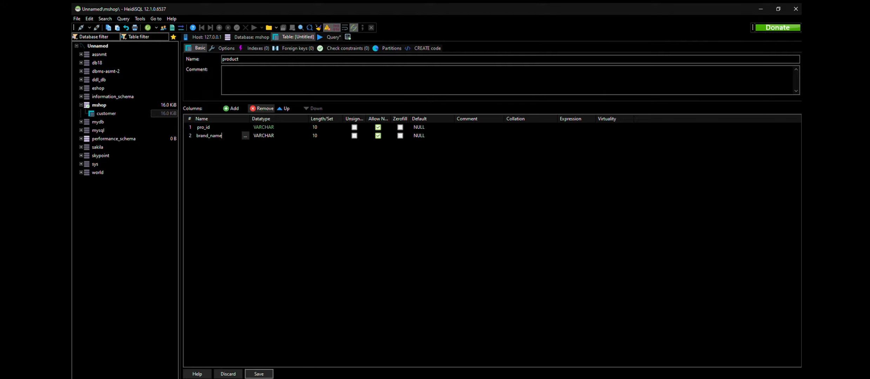
click(332, 37)
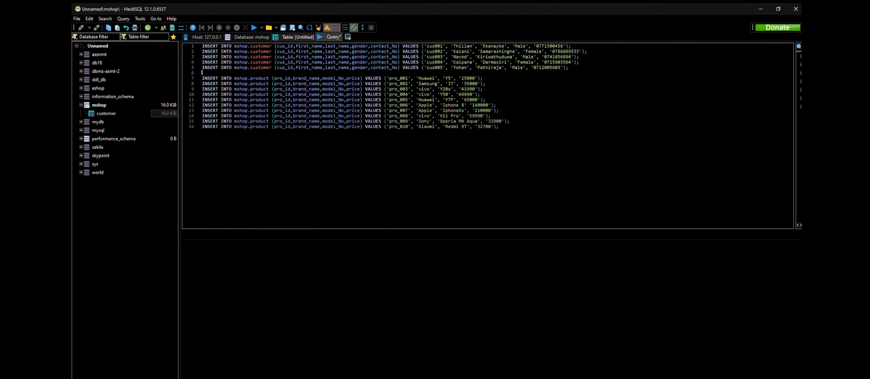
click(298, 36)
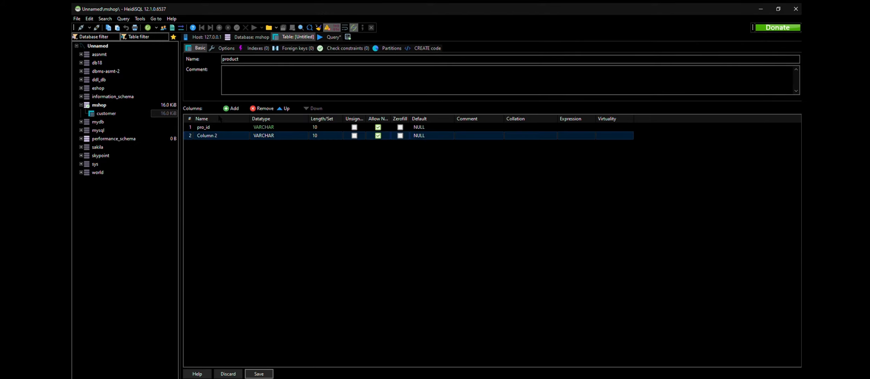
click(207, 135)
click(207, 136)
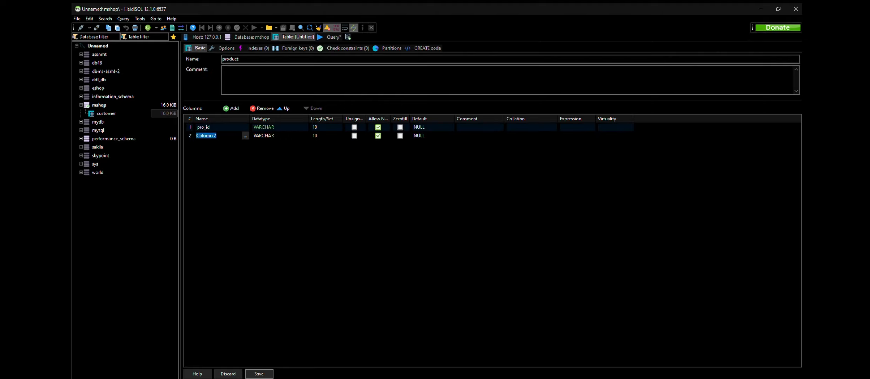
text(brand_name)
key(Return)
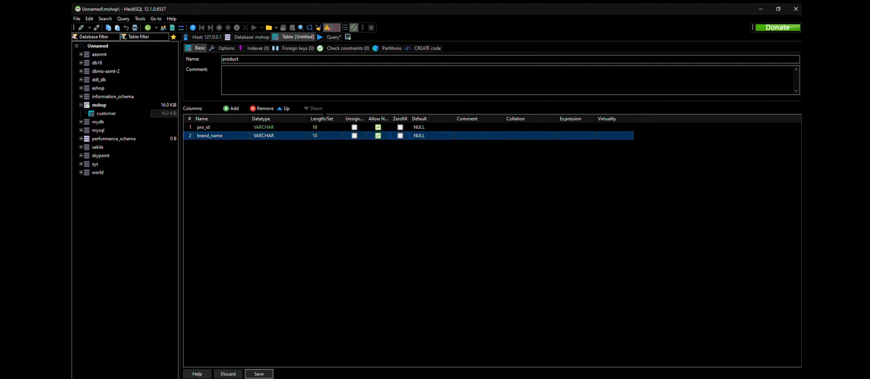
Step: Set the length of the brand_name column to 45
click(325, 136)
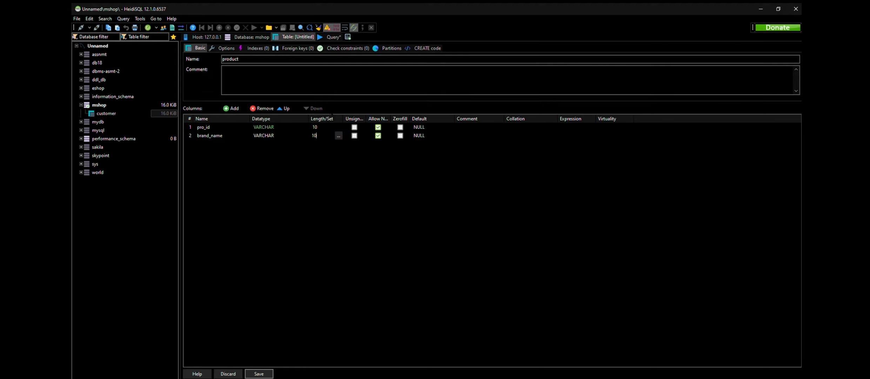
key(BackSpace)
key(BackSpace)
text(45)
Step: Add a third VARCHAR column named model_No with length 45 to the product table
click(231, 108)
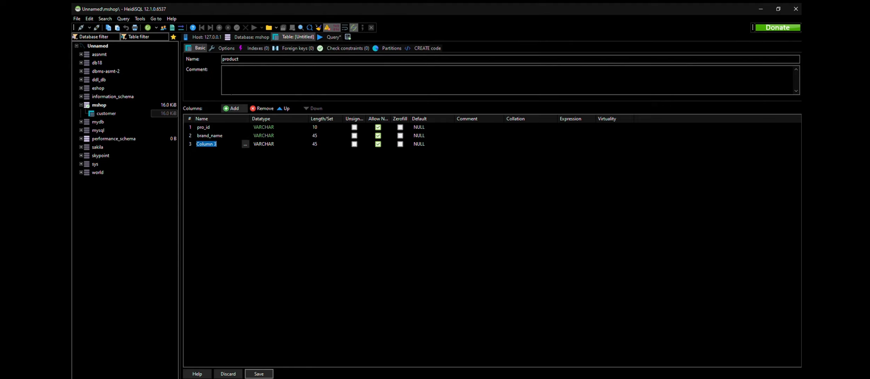
text(mdeo)
key(BackSpace)
key(BackSpace)
text(odel_No)
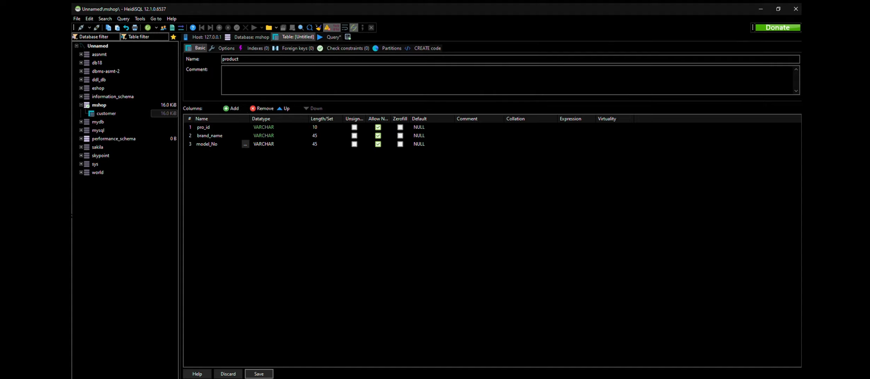
Step: Add a fourth VARCHAR column named qty with length 45 to the product table
click(231, 108)
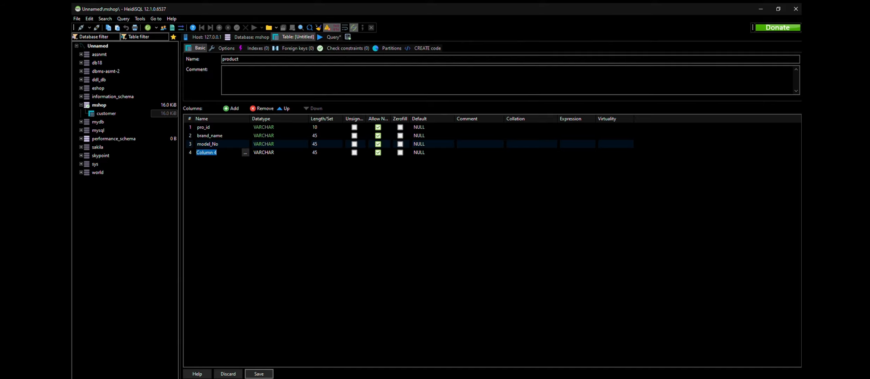
text(qty)
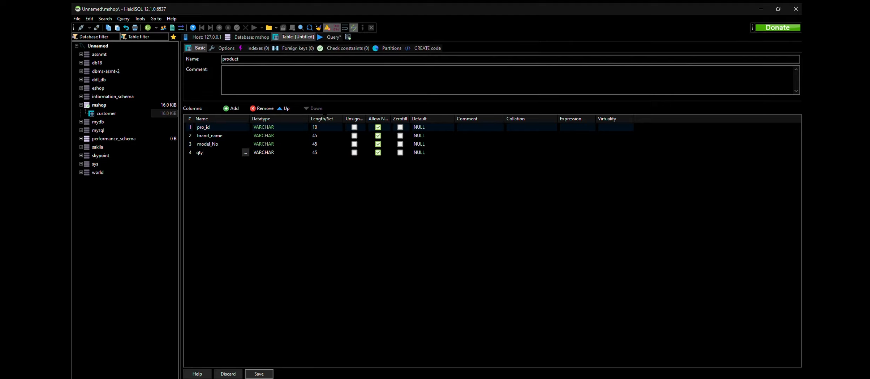
click(404, 196)
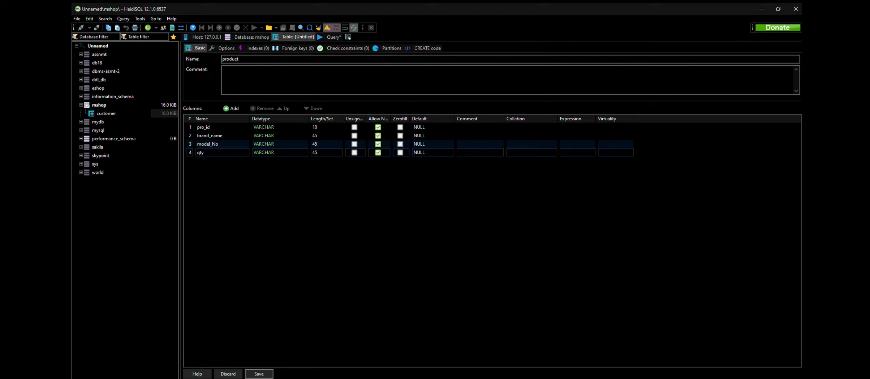
click(232, 108)
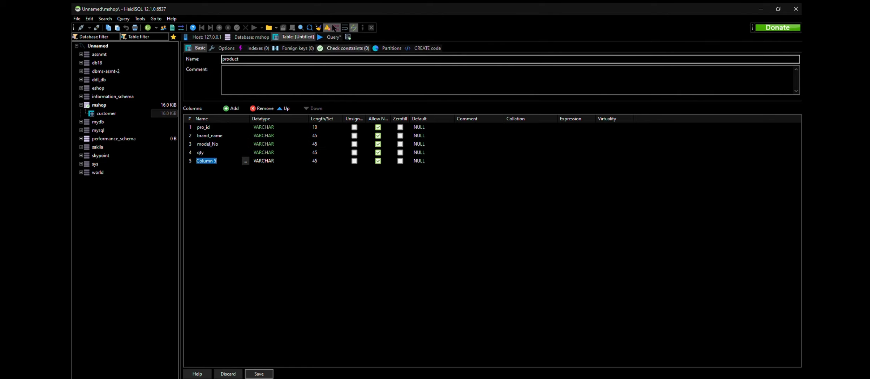
click(329, 37)
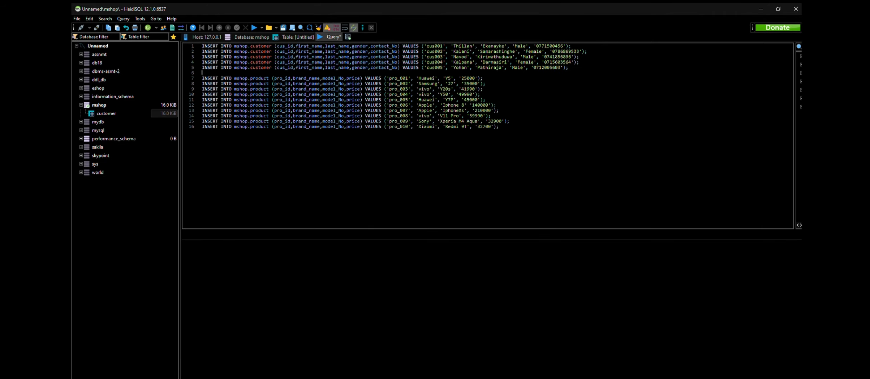
click(298, 37)
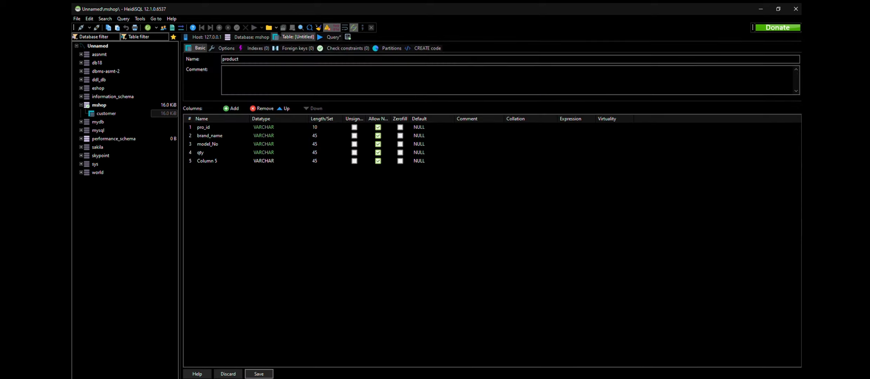
click(218, 160)
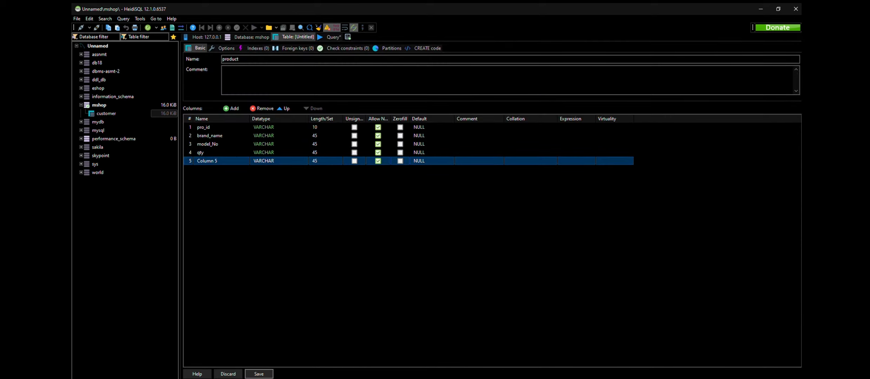
key(ctrl+Delete)
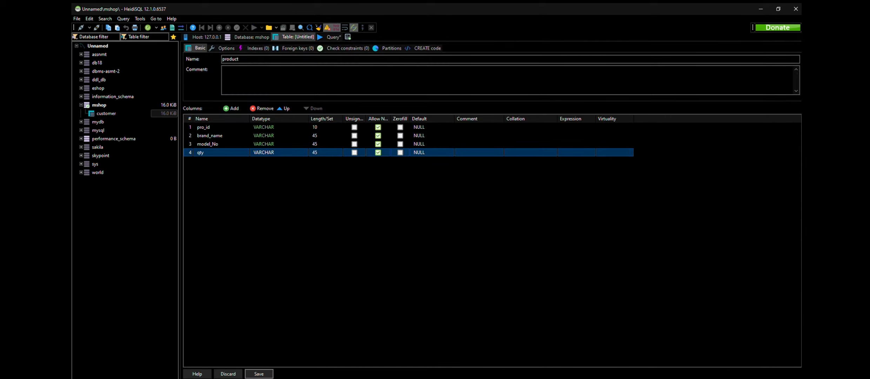
Step: Rename the qty column of the product table to price
click(217, 152)
key(BackSpace)
key(BackSpace)
key(BackSpace)
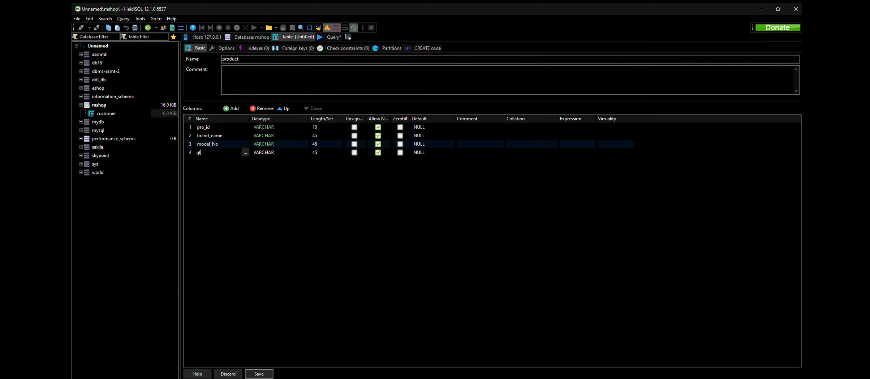
text(price)
Step: Change the datatype of the price column to DOUBLE and save the product table
click(270, 152)
click(270, 186)
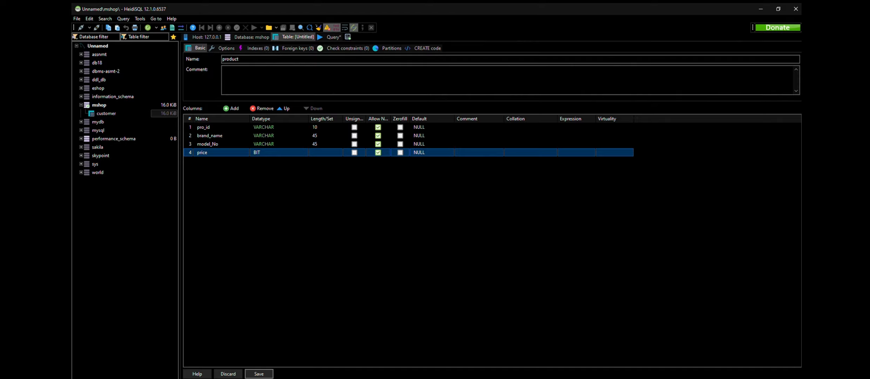
click(270, 153)
click(265, 159)
click(270, 153)
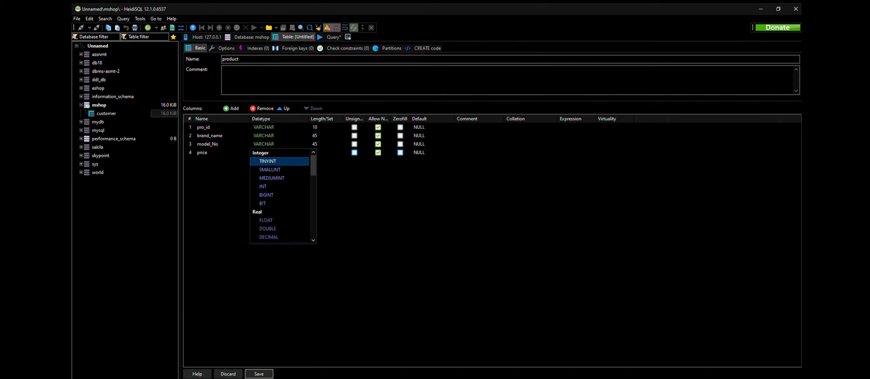
click(266, 229)
key(ctrl+s)
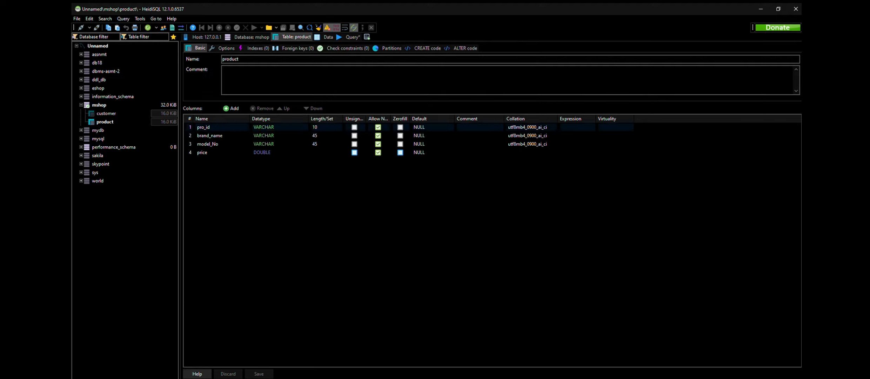
Step: Examine the product and customer table data and compare their columns with the INSERT statements in the query
click(327, 37)
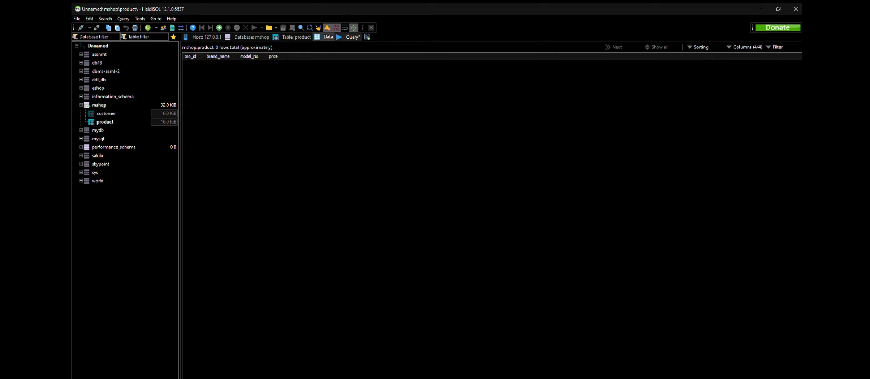
click(352, 37)
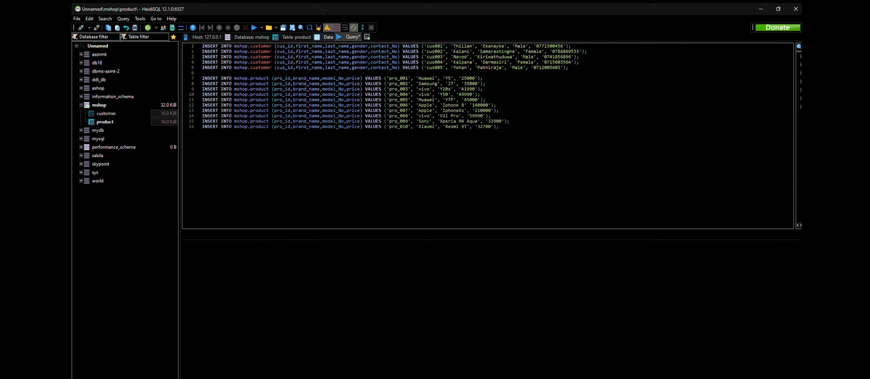
click(327, 37)
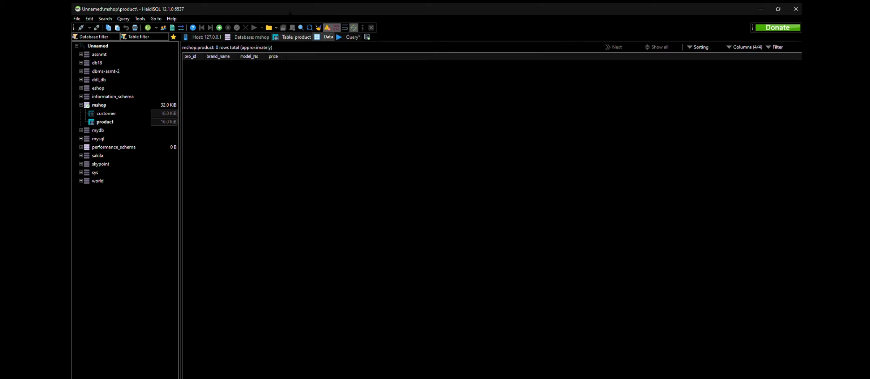
click(113, 114)
click(353, 37)
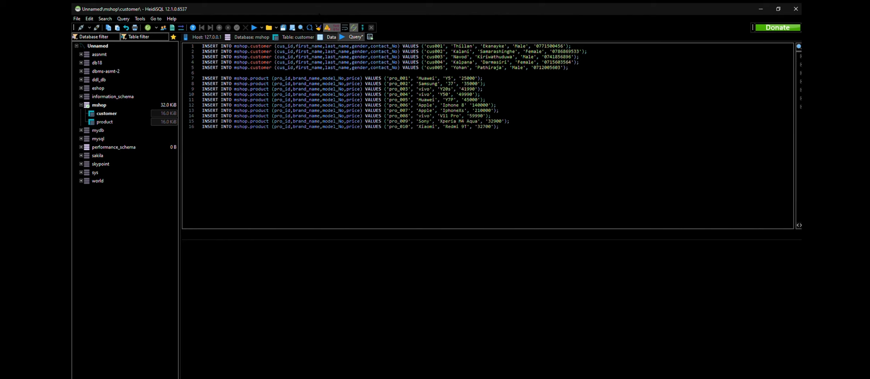
click(327, 37)
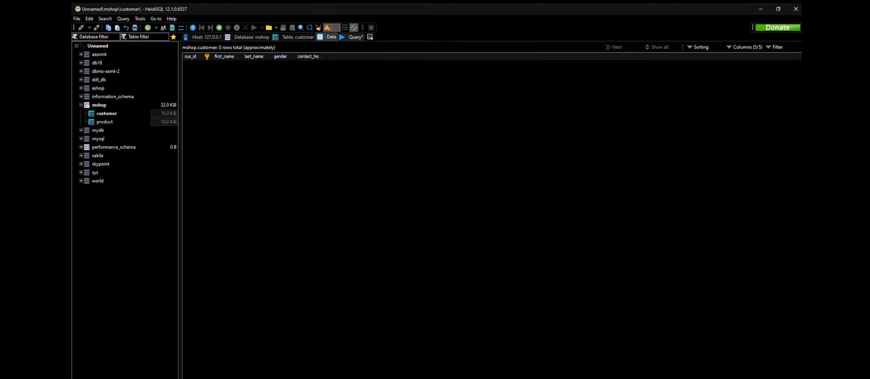
click(354, 37)
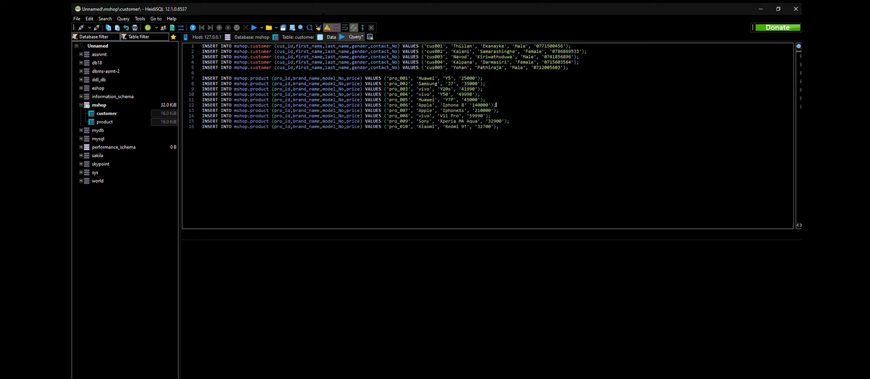
click(119, 121)
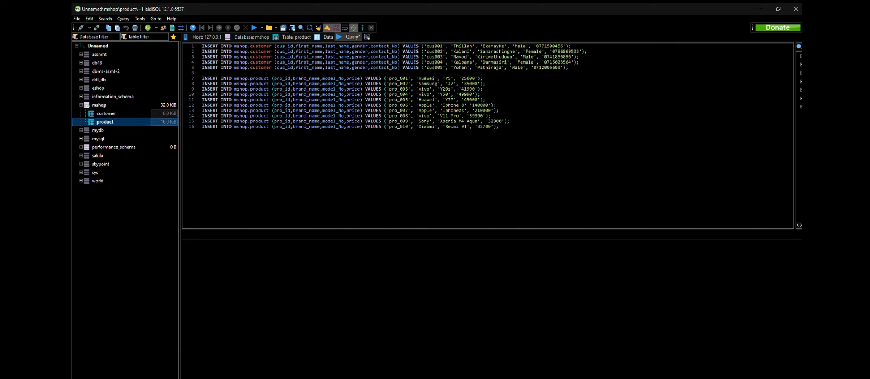
click(327, 37)
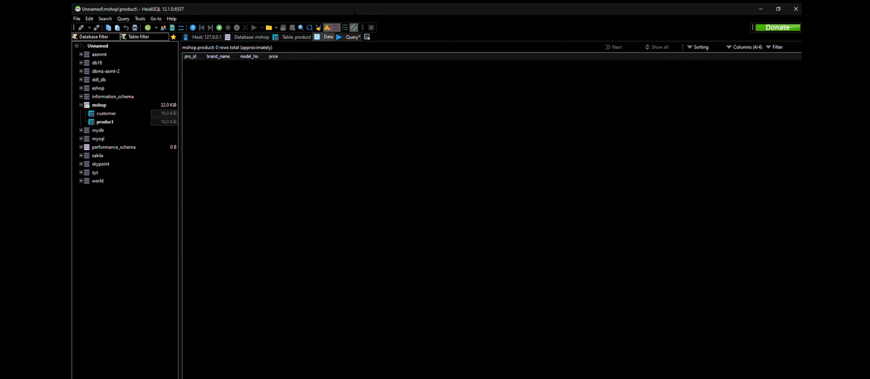
click(353, 37)
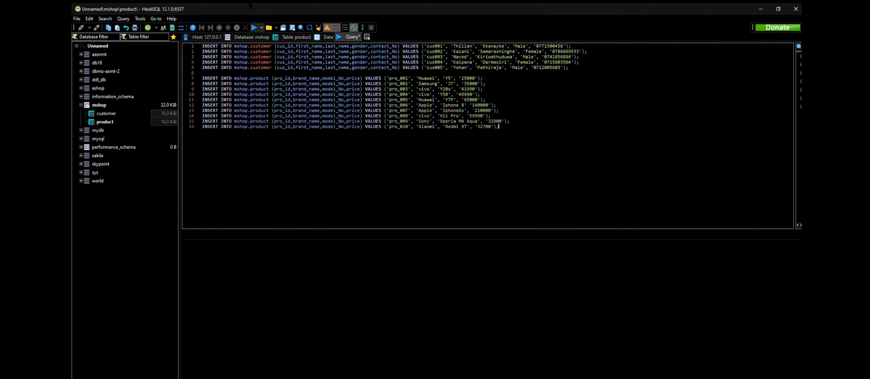
Step: Run the customer and product INSERT statements and open the product table's data
click(254, 28)
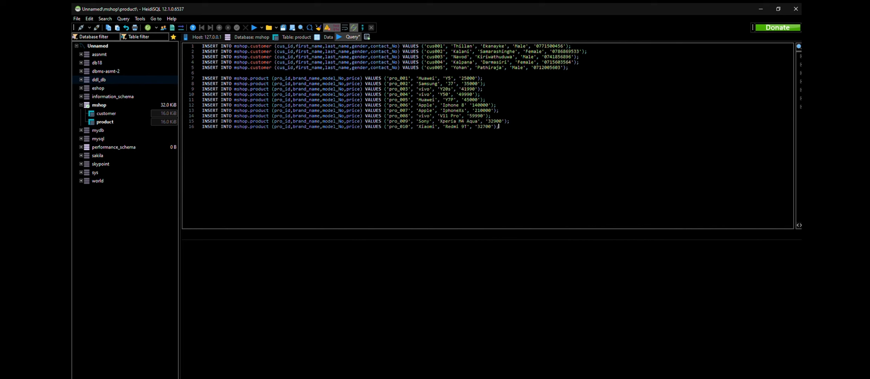
key(F9)
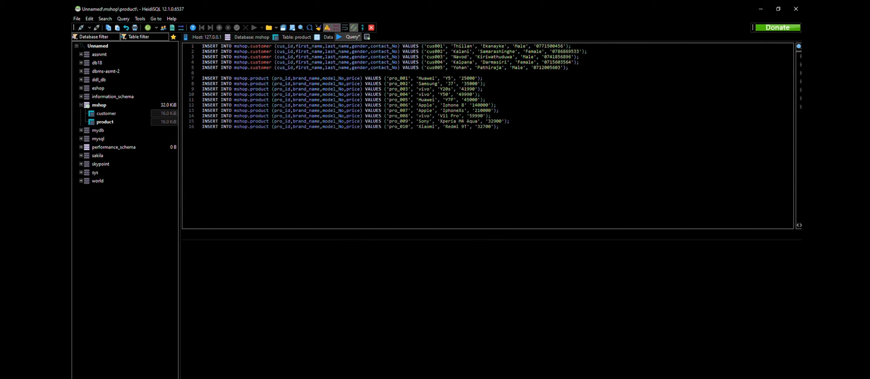
click(328, 37)
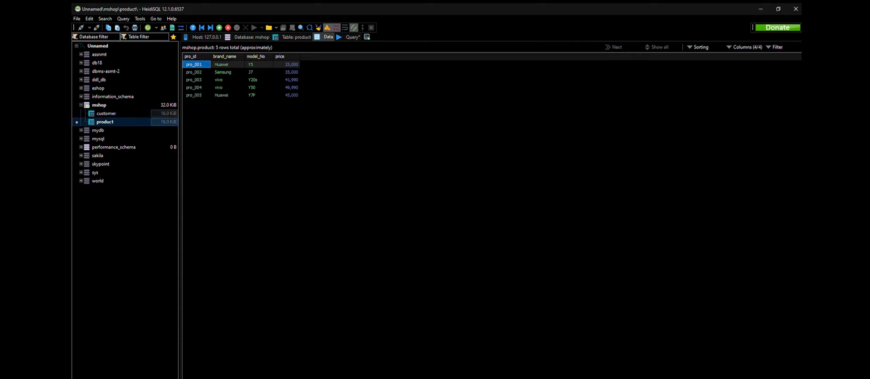
Step: Examine the data rows of the customer and product tables and compare them with the INSERT statements in the query
click(105, 122)
click(107, 113)
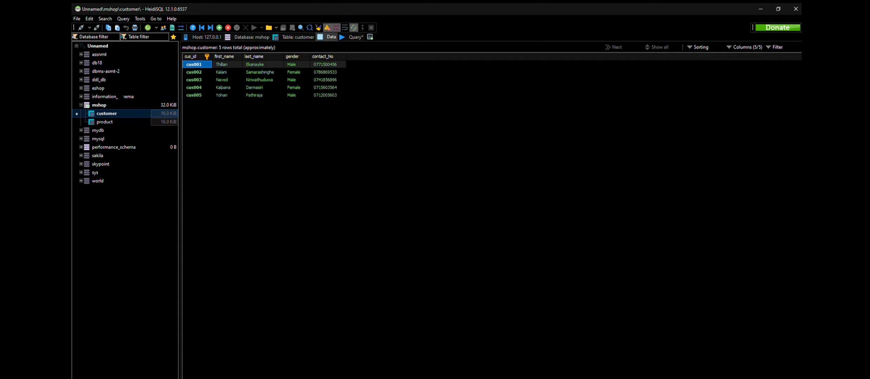
click(105, 121)
click(104, 122)
click(105, 121)
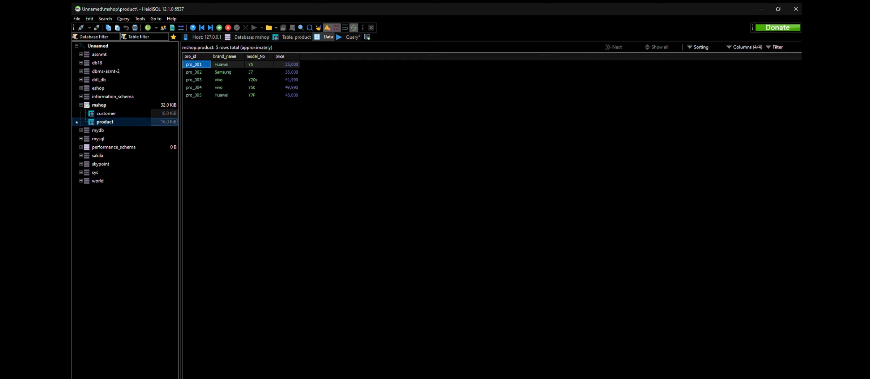
click(106, 114)
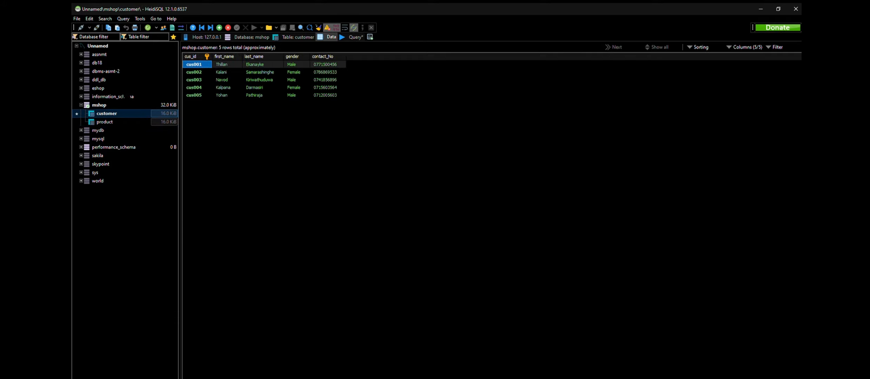
click(105, 122)
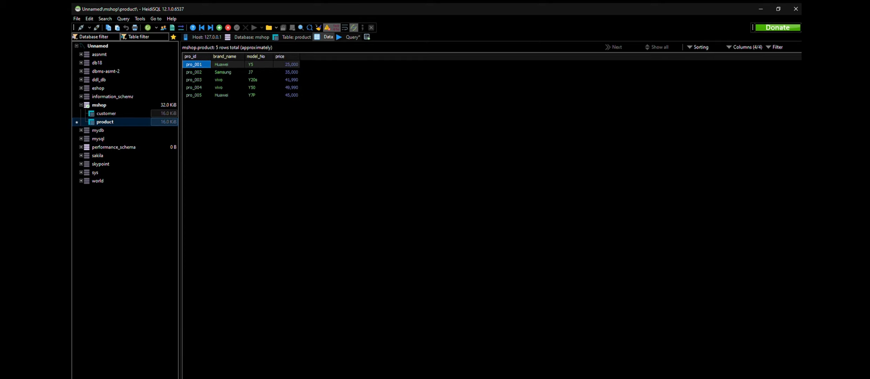
click(106, 114)
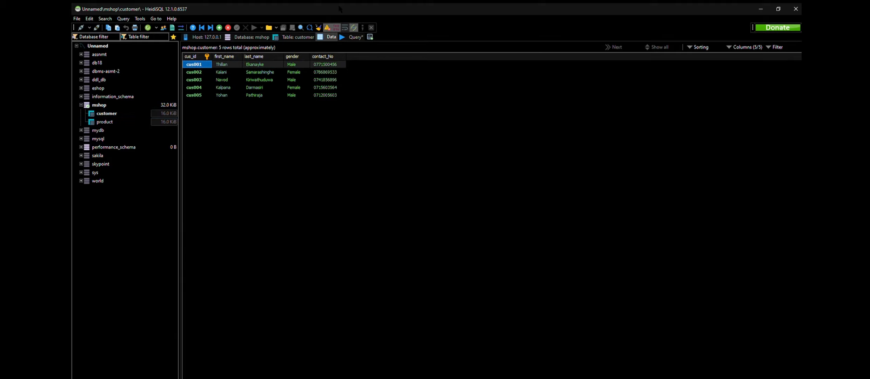
click(352, 37)
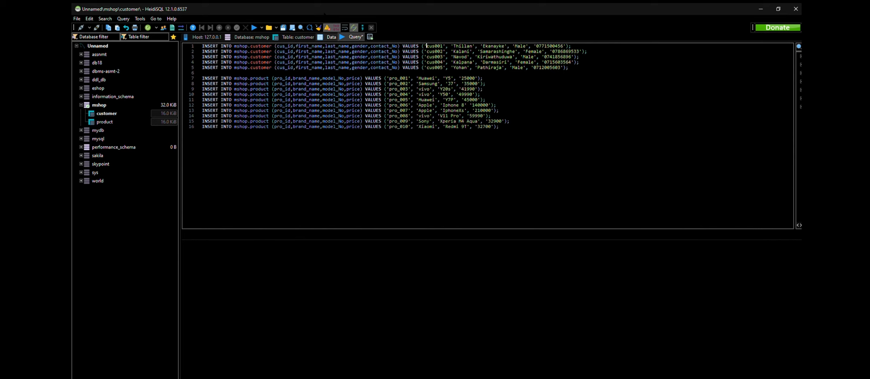
click(327, 37)
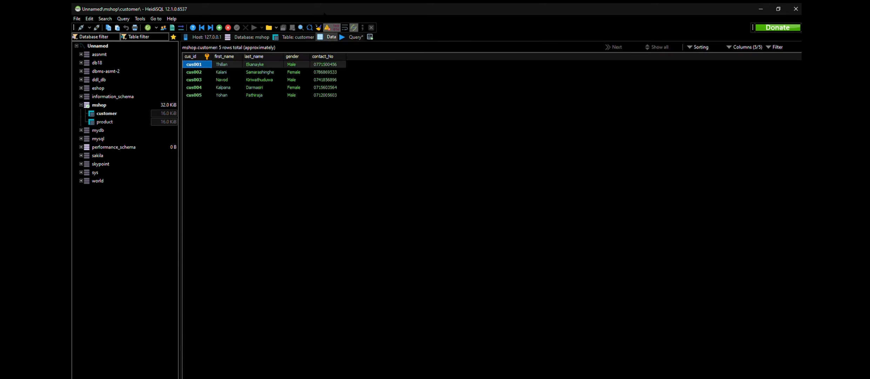
click(105, 122)
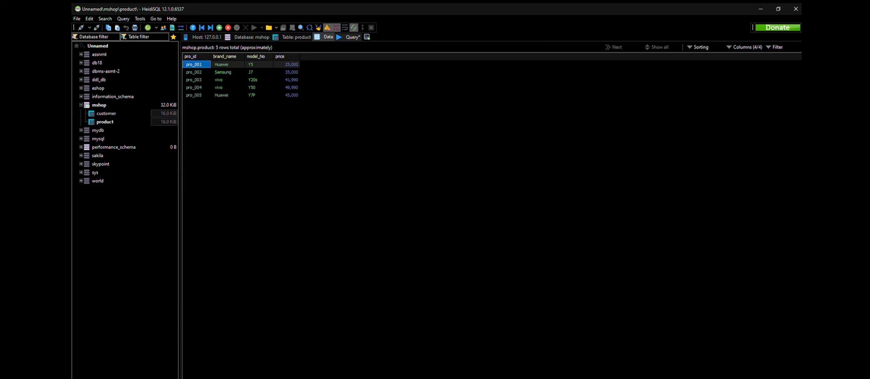
Step: Delete the customer INSERT statements and the product ones for pro_001 to pro_005 from the query
click(352, 37)
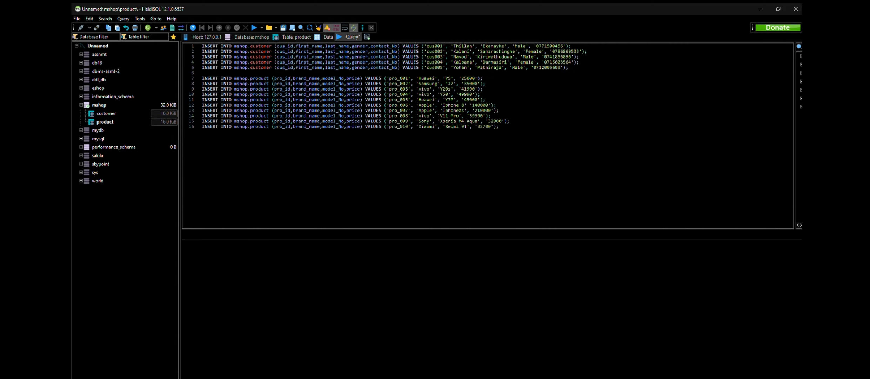
drag(485, 99, 202, 46)
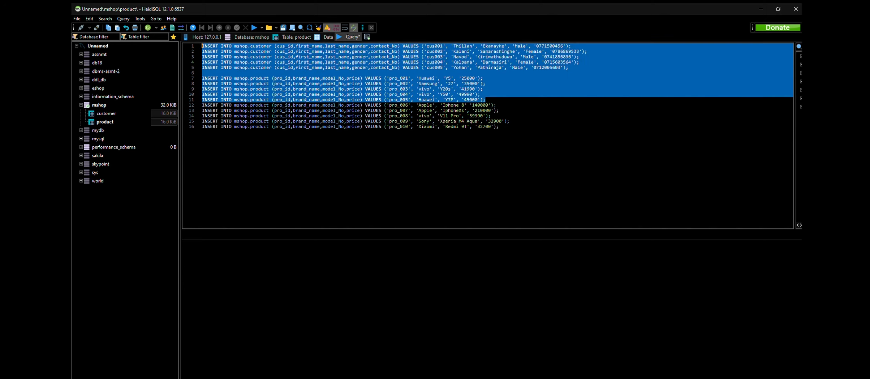
key(Delete)
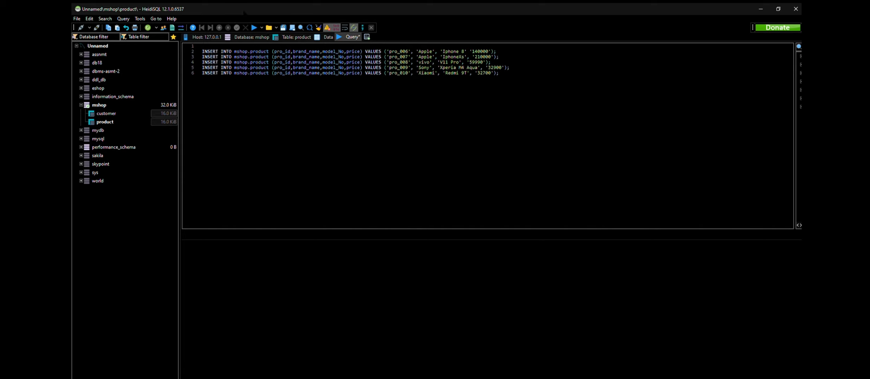
Step: Try to run the remaining INSERT statements for pro_006 to pro_010, then check the product table's data
click(254, 27)
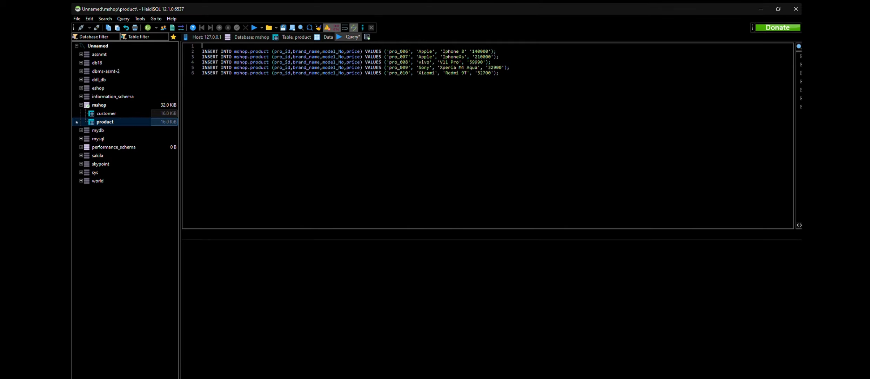
click(114, 122)
click(328, 37)
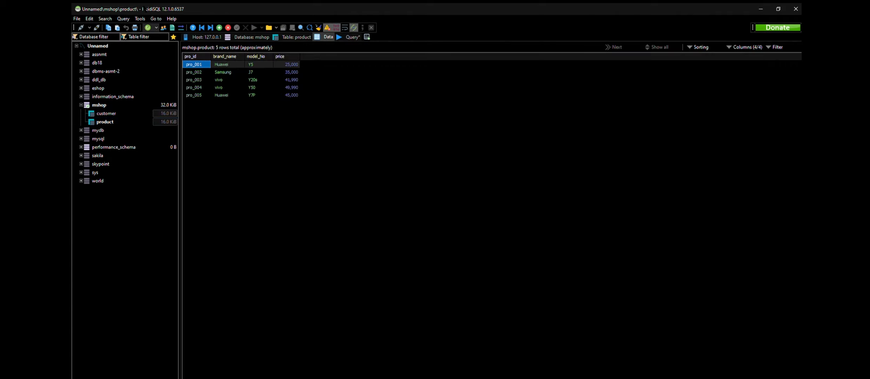
click(217, 133)
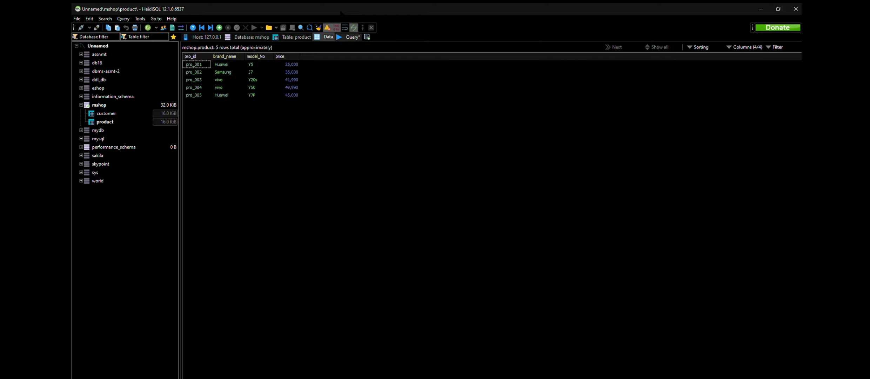
Step: Remove the blank first line from the product INSERT query and add the missing comma after 'Iphone 8' in the pro_006 statement
click(352, 37)
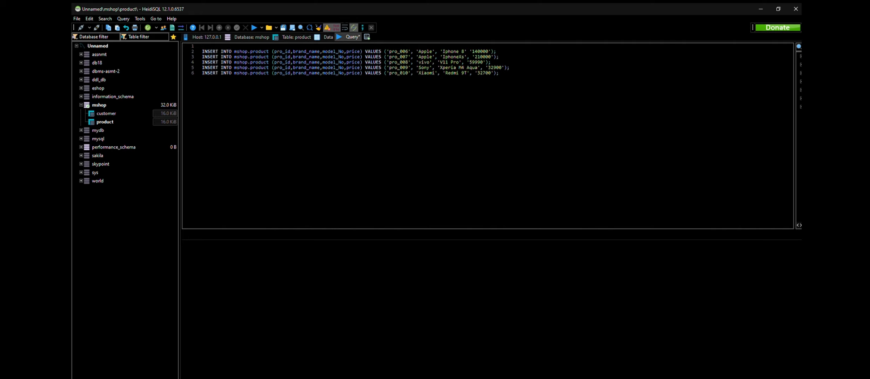
key(Delete)
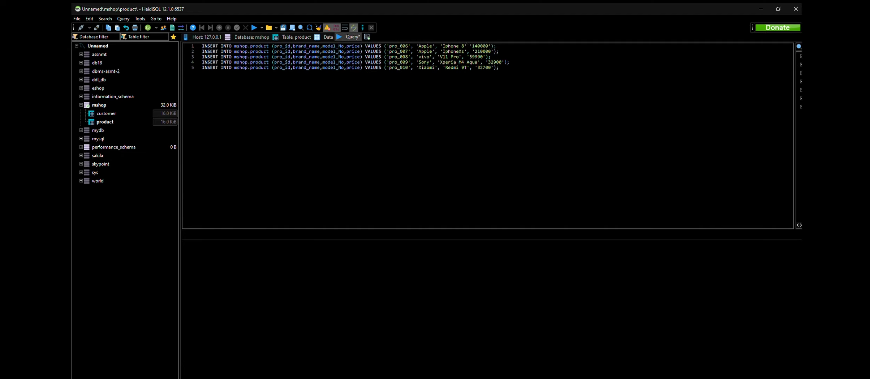
text(,)
Step: Open the product table's data and refresh it to check the inserted rows
click(105, 121)
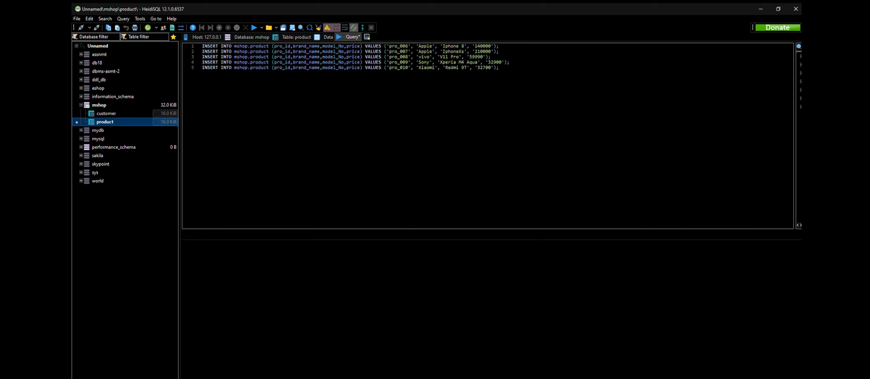
click(327, 37)
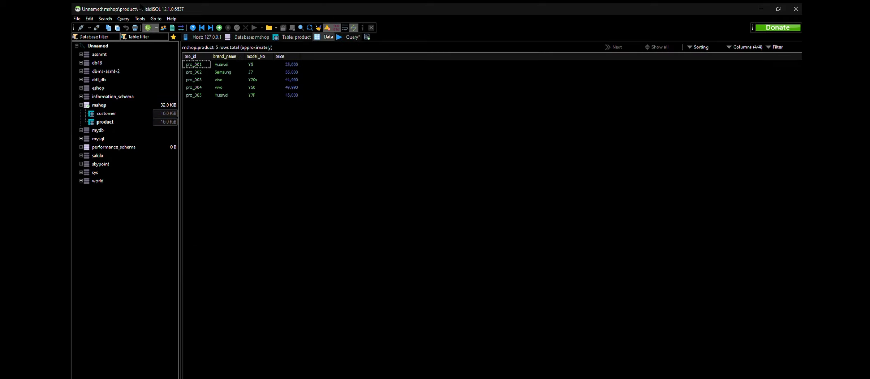
click(147, 28)
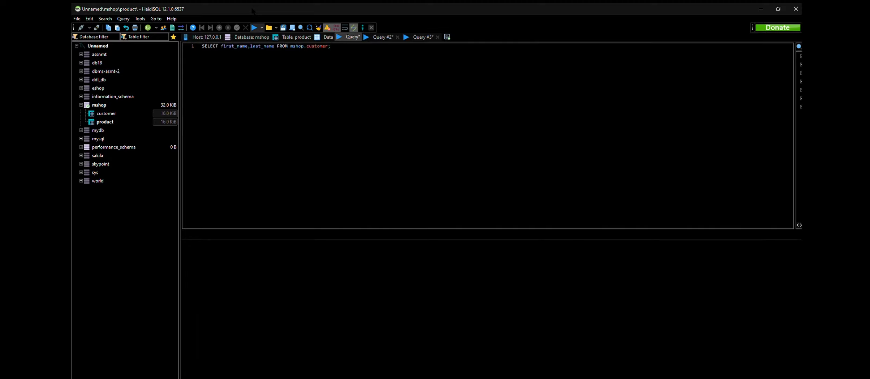
Step: Run the query selecting first_name and last_name from mshop.customer and examine the returned rows one by one
click(254, 28)
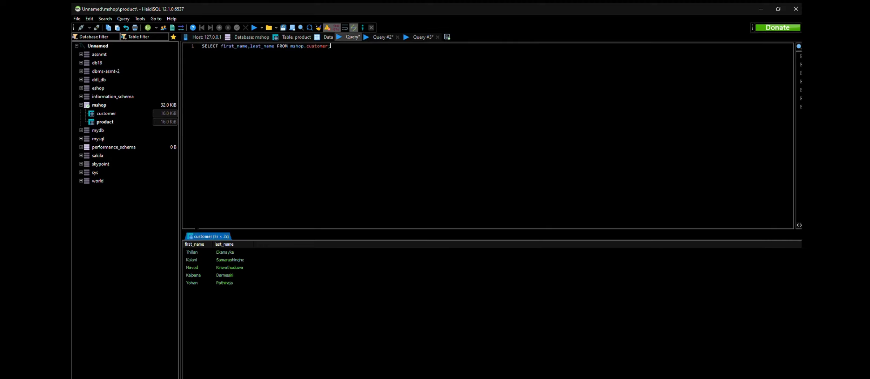
click(200, 260)
click(225, 252)
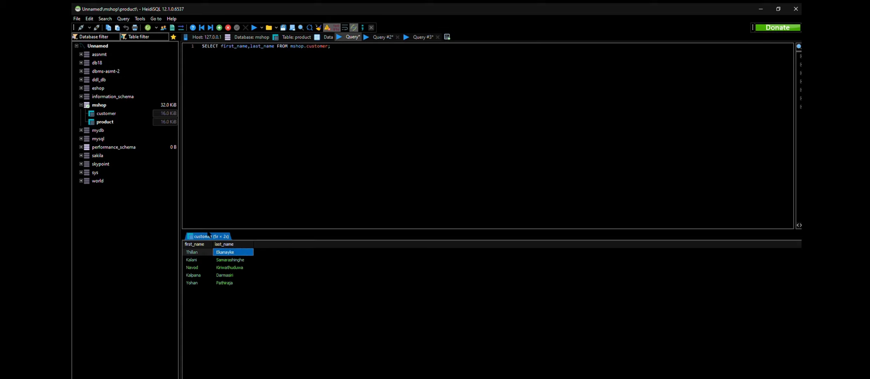
click(199, 252)
click(225, 259)
key(Down)
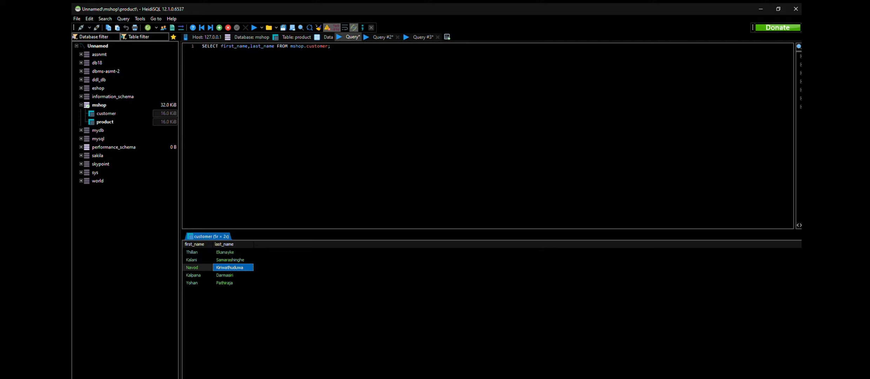
key(Down)
key(Left)
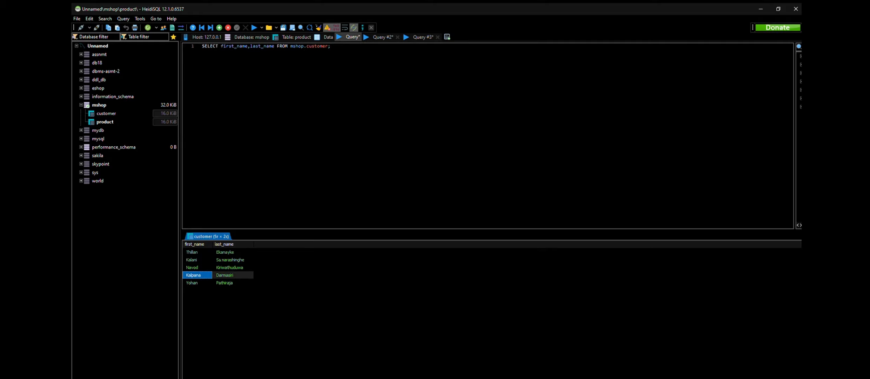
key(Right)
key(Down)
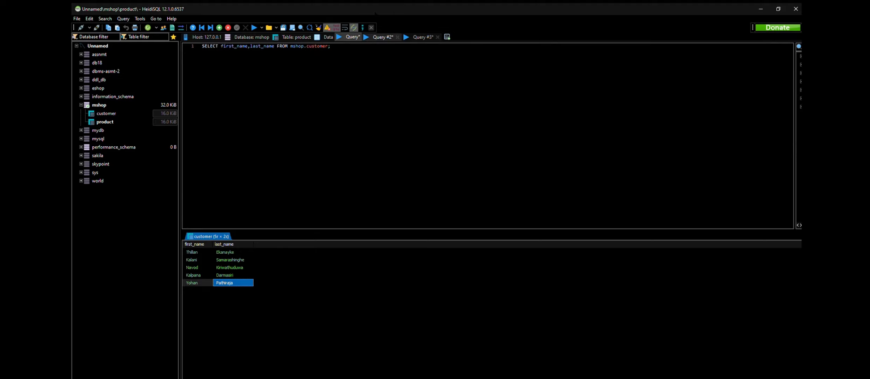
Step: Run the SELECT * query on mshop.product and open the query that filters mshop.customer by cus_id
click(382, 36)
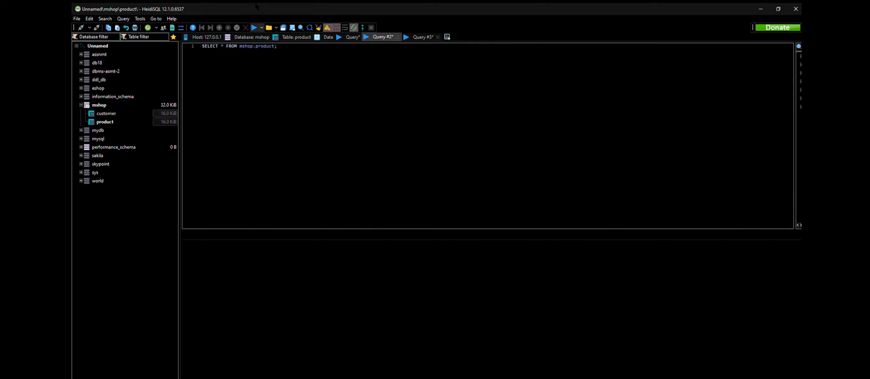
click(254, 28)
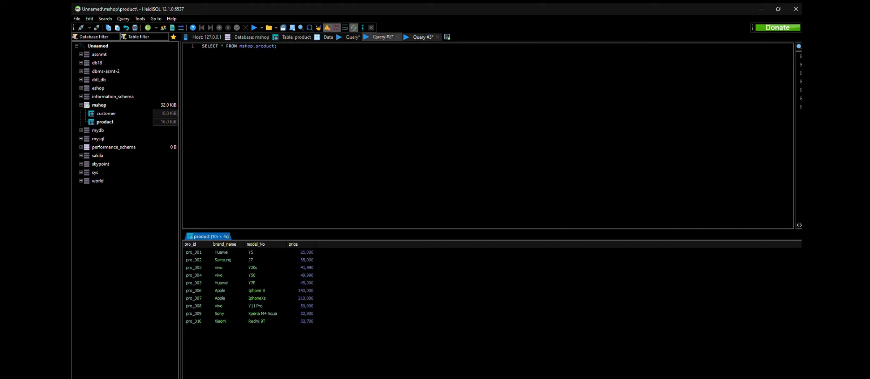
click(422, 37)
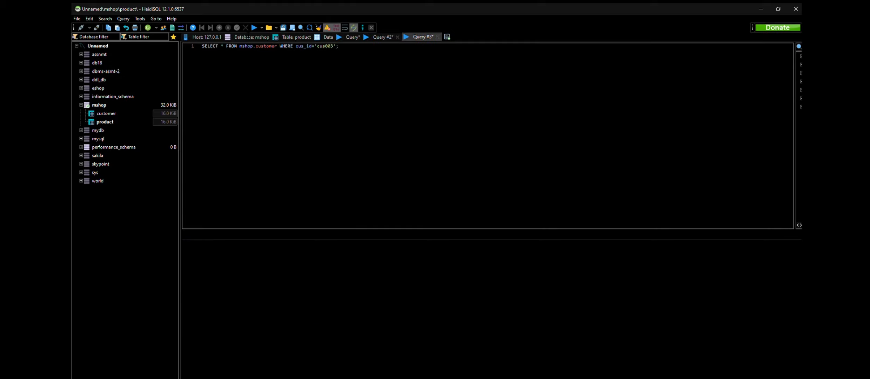